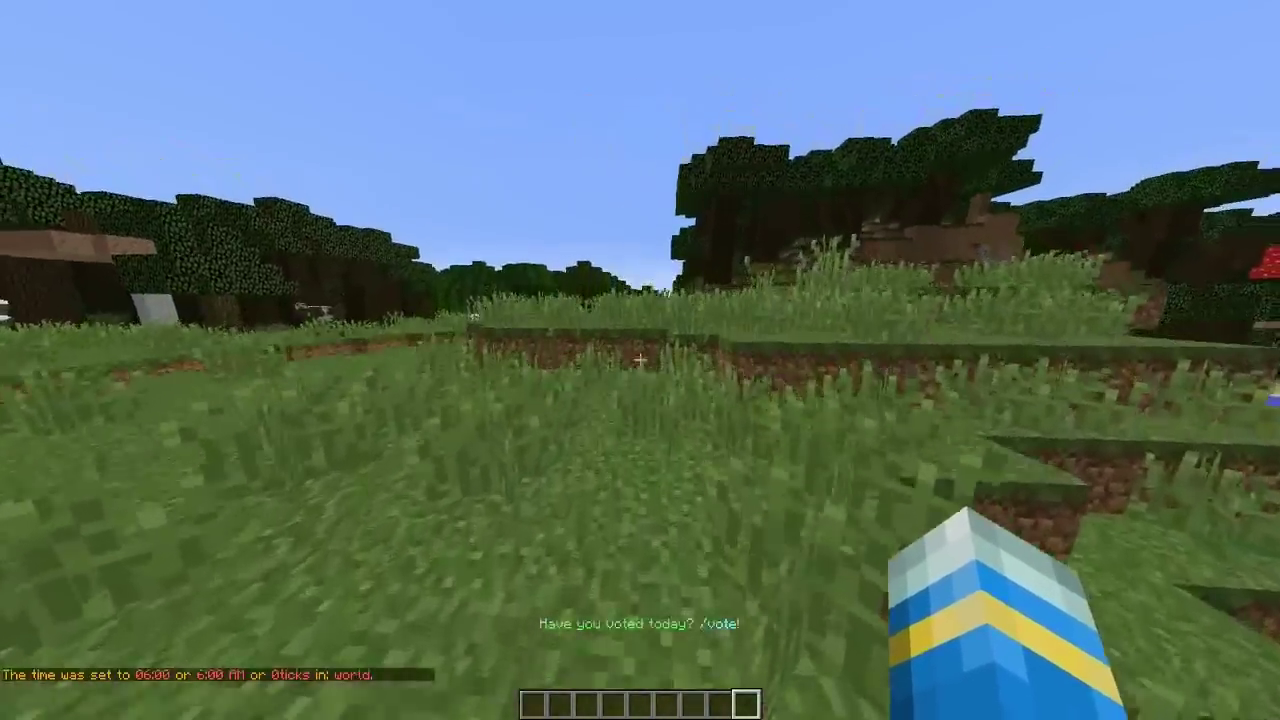
{"action": "key", "text": "w"}
{"action": "key", "text": "space"}
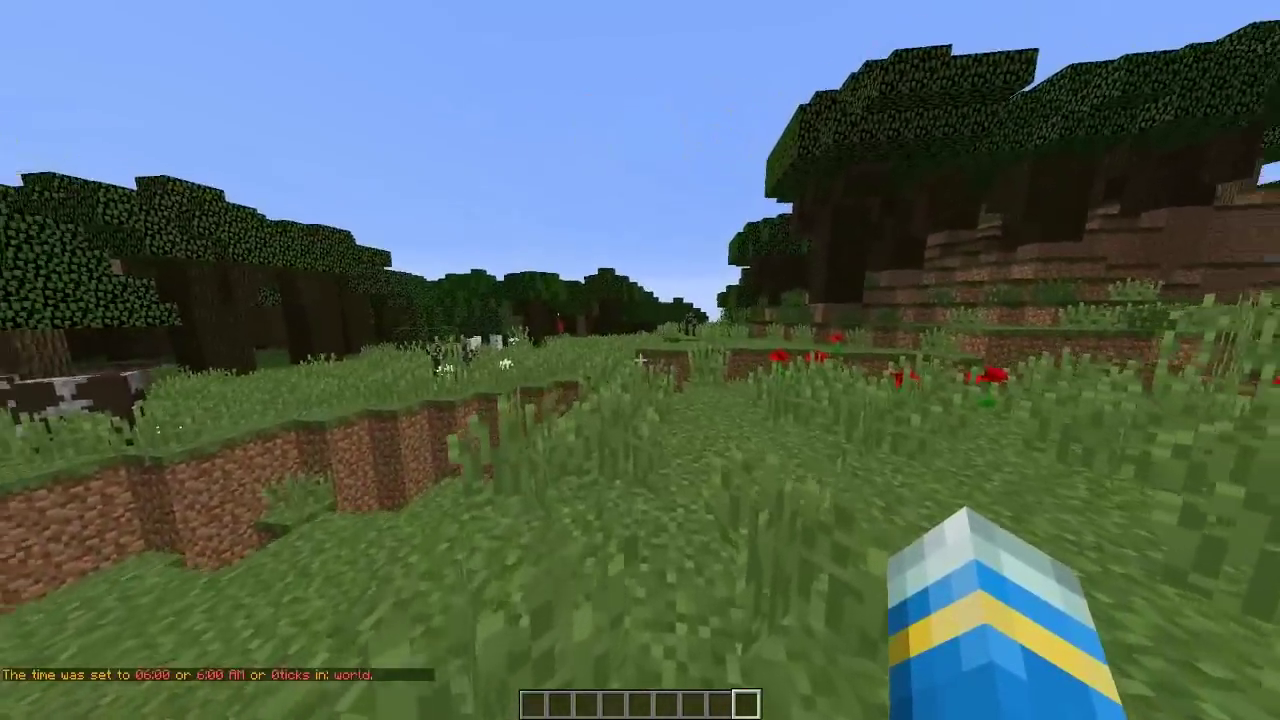
{"action": "key", "text": "w"}
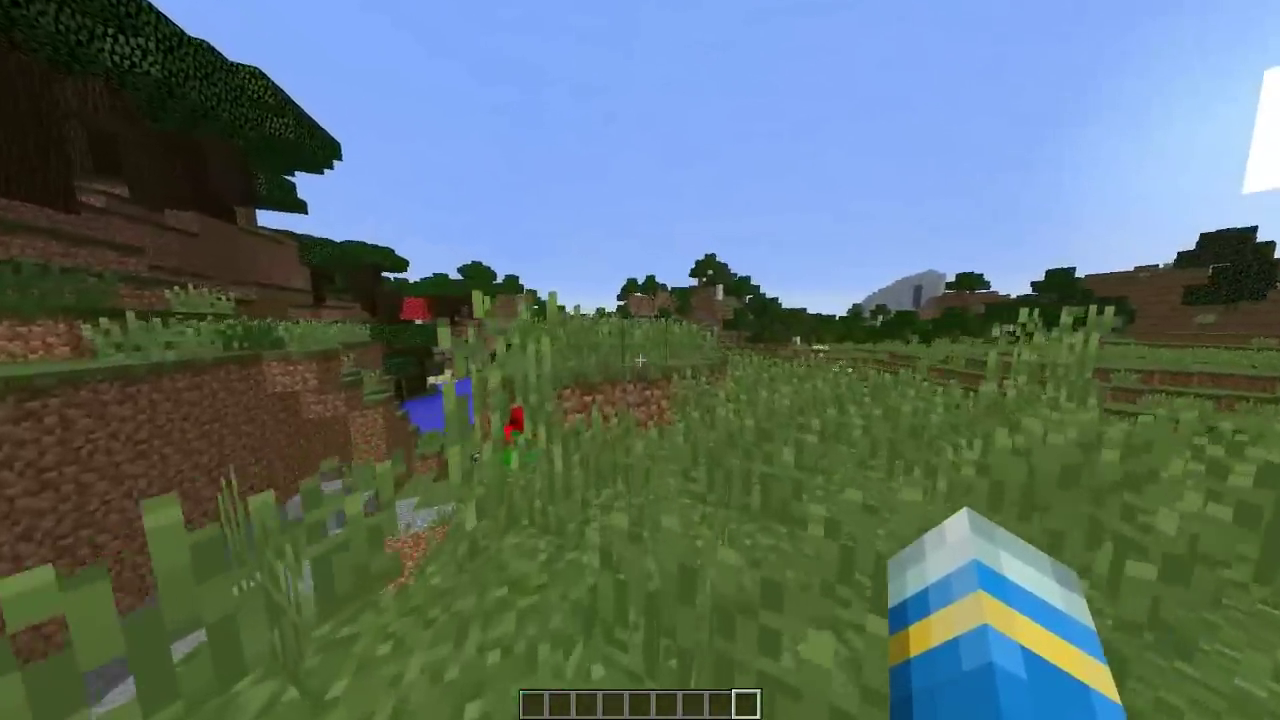
{"action": "key", "text": "w"}
{"action": "key", "text": "space"}
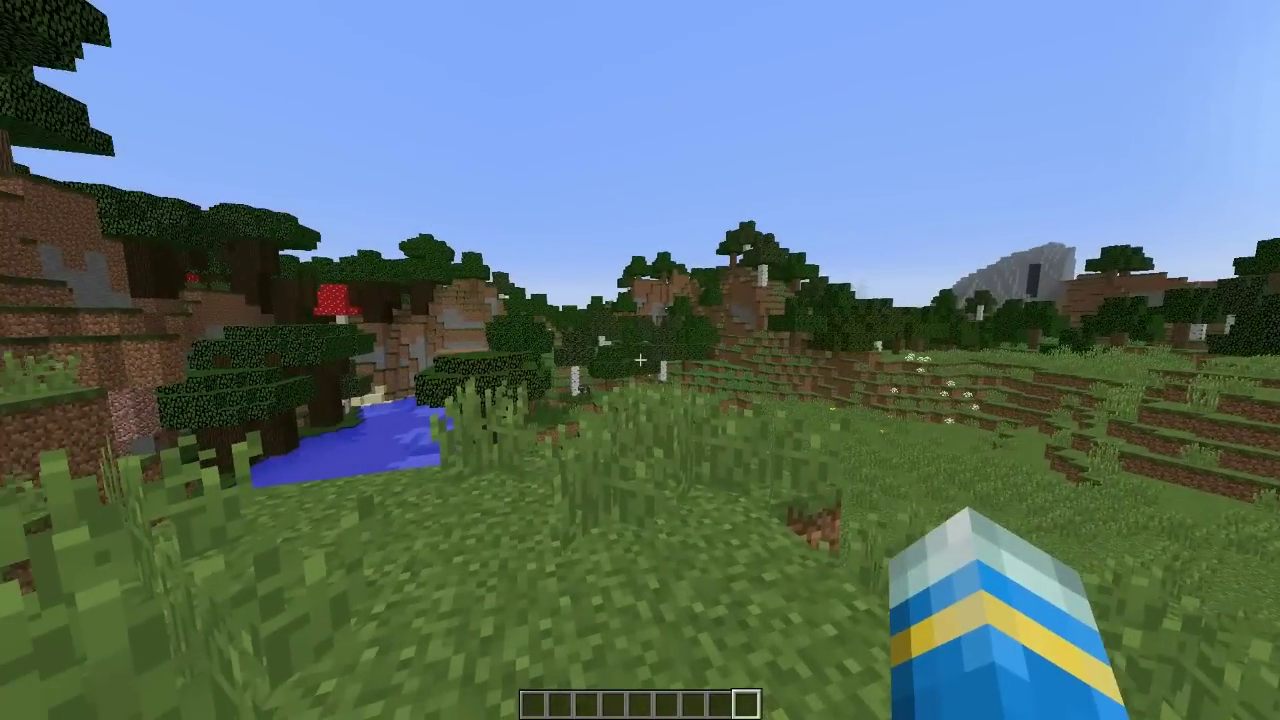
{"action": "key", "text": "w"}
{"action": "key", "text": "w"}
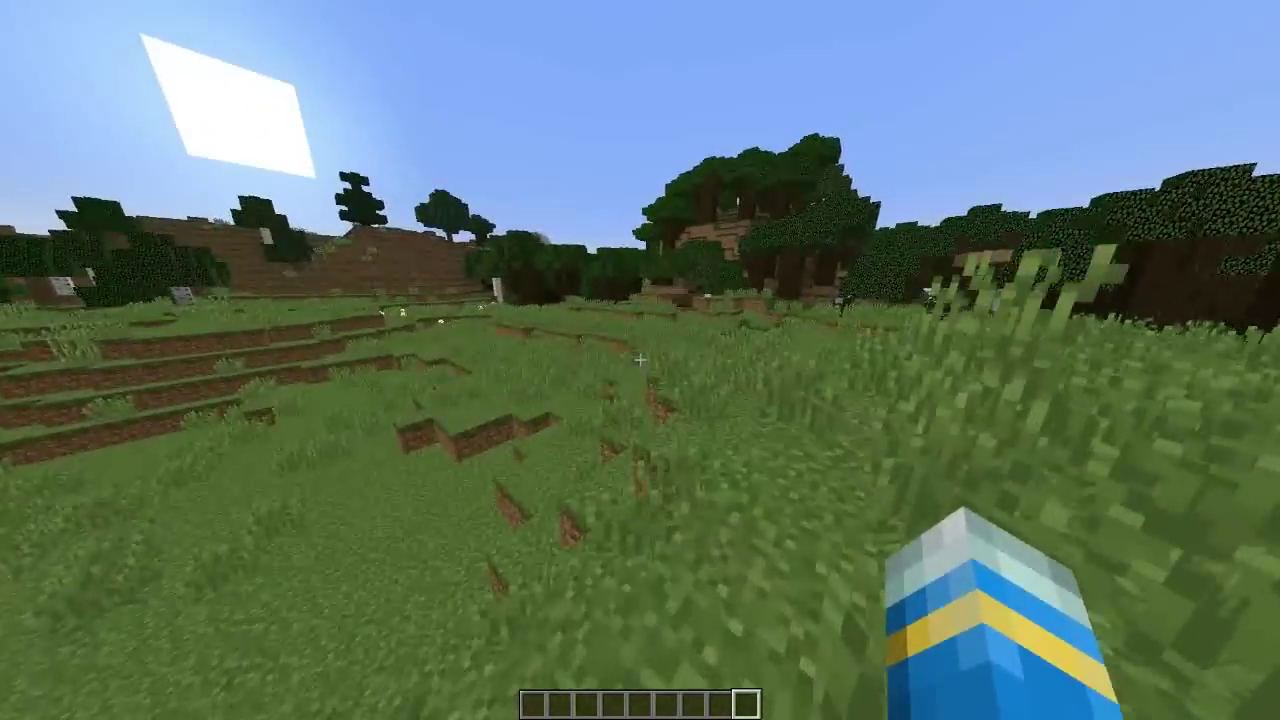
{"action": "key", "text": "w"}
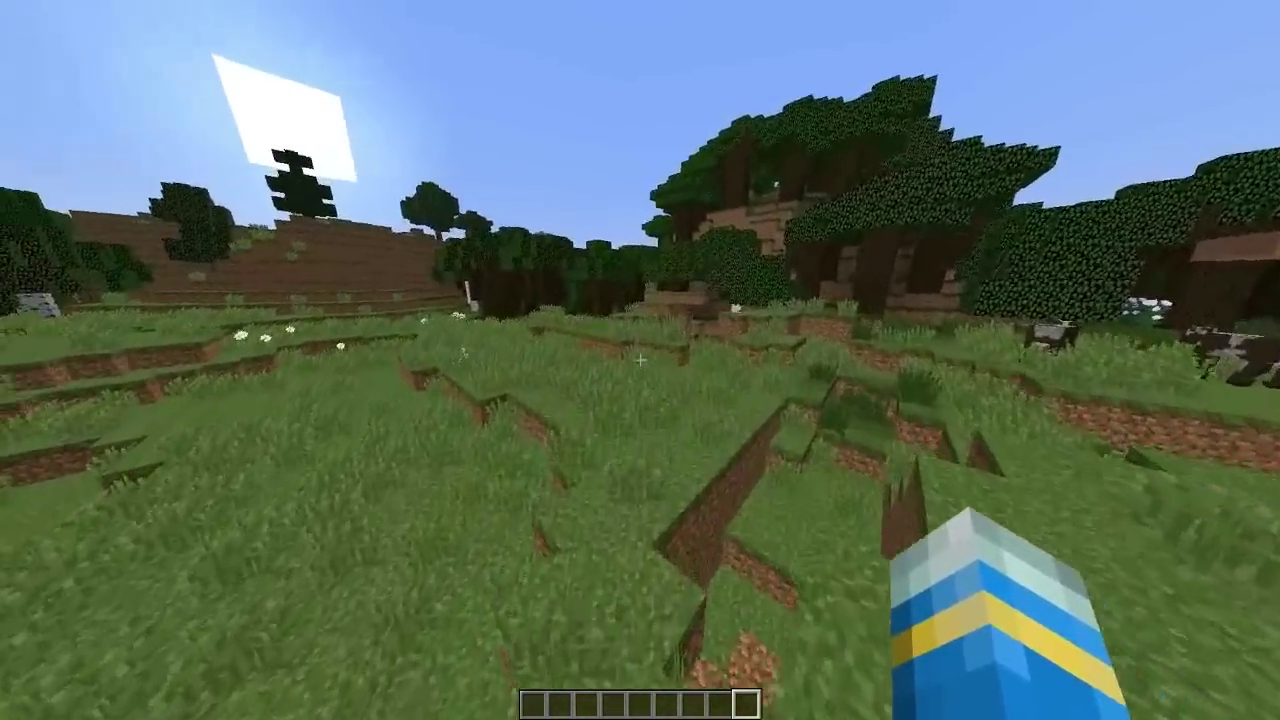
{"action": "key", "text": "w"}
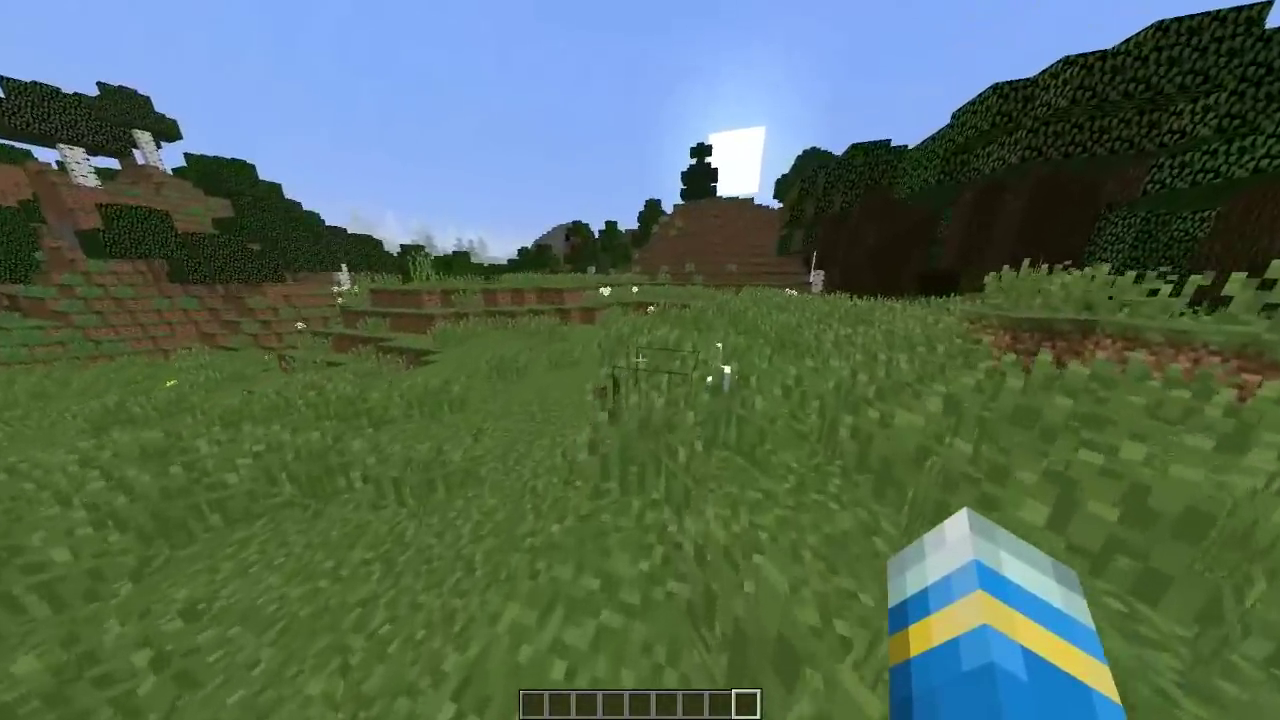
{"action": "key", "text": "w"}
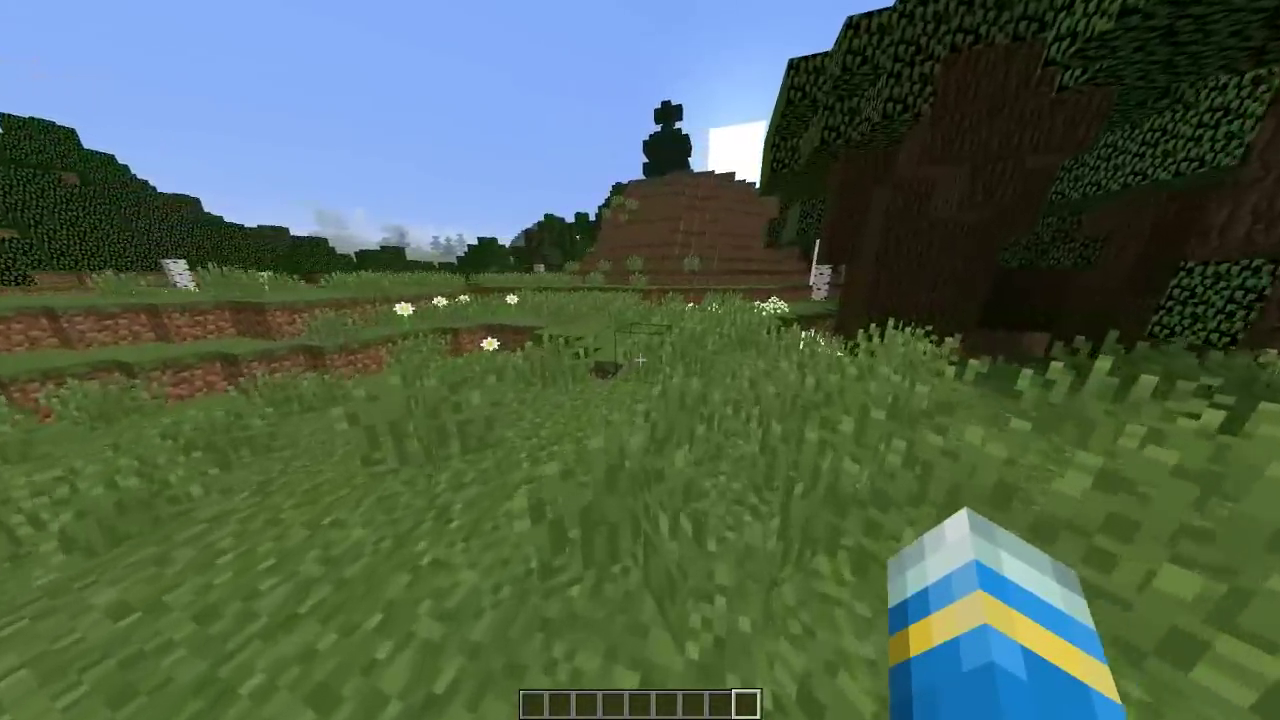
{"action": "key", "text": "w"}
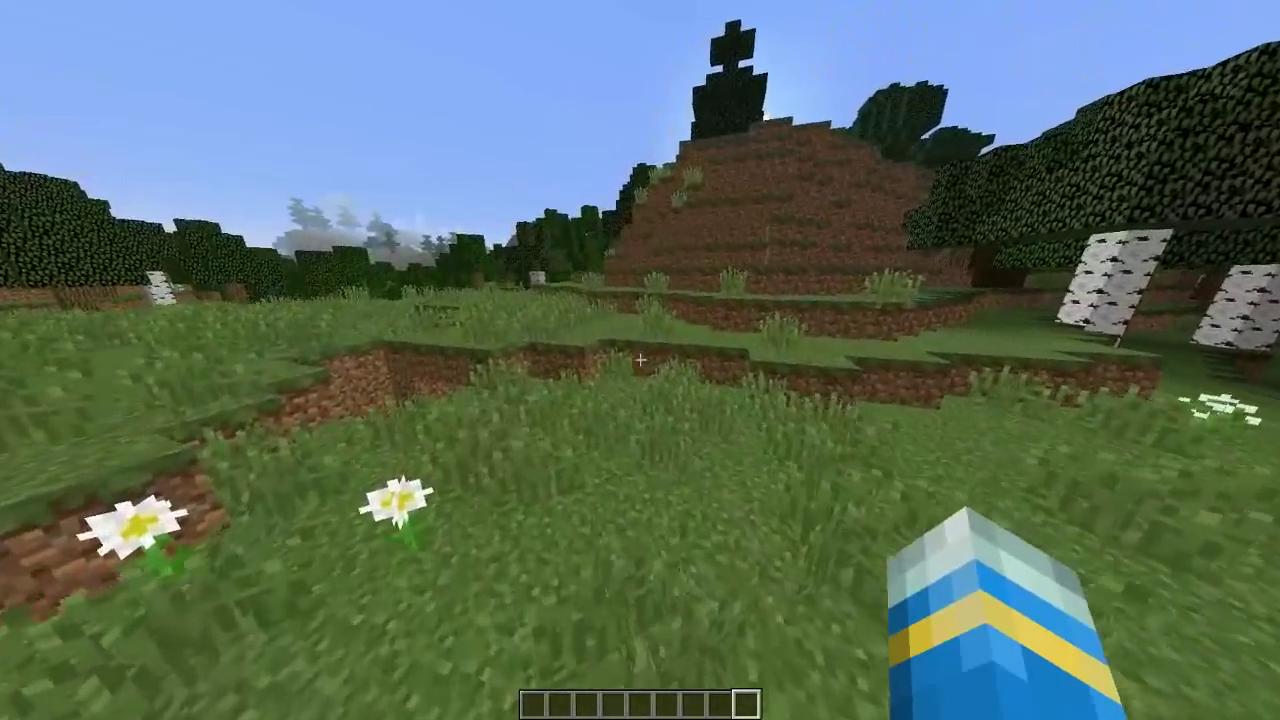
{"action": "key", "text": "w"}
{"action": "key", "text": "w"}
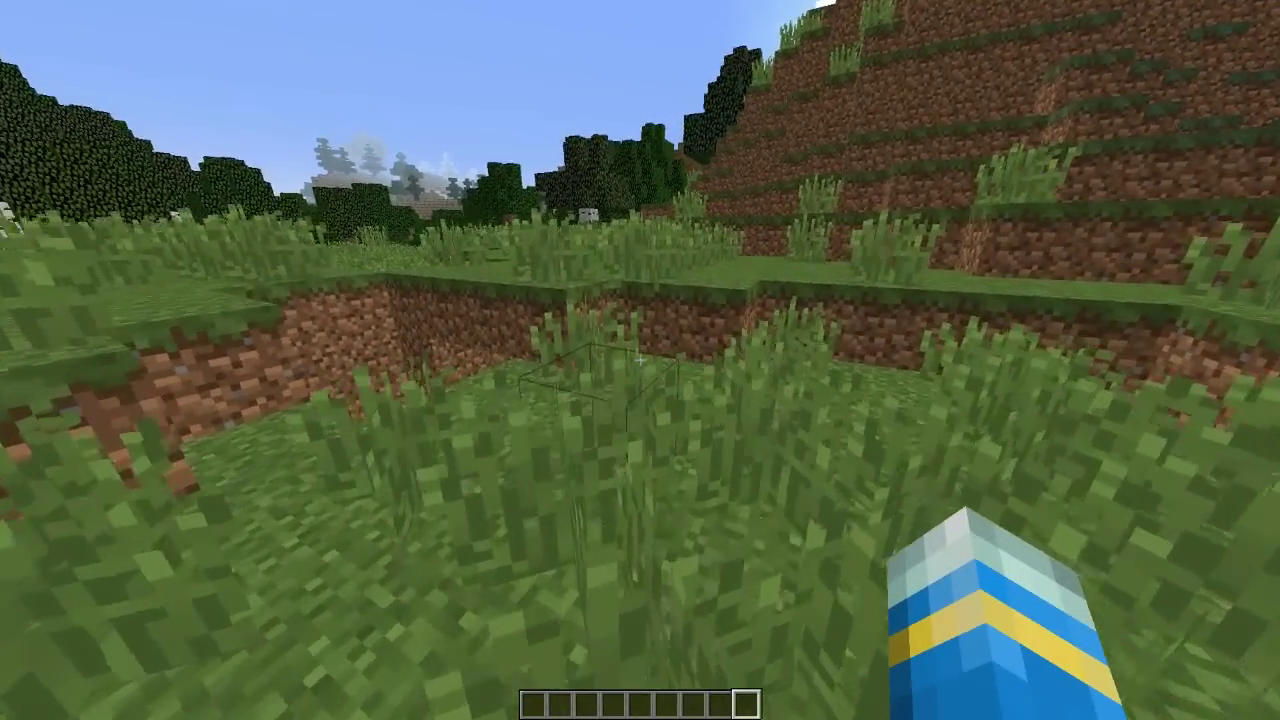
{"action": "key", "text": "space"}
{"action": "key", "text": "w"}
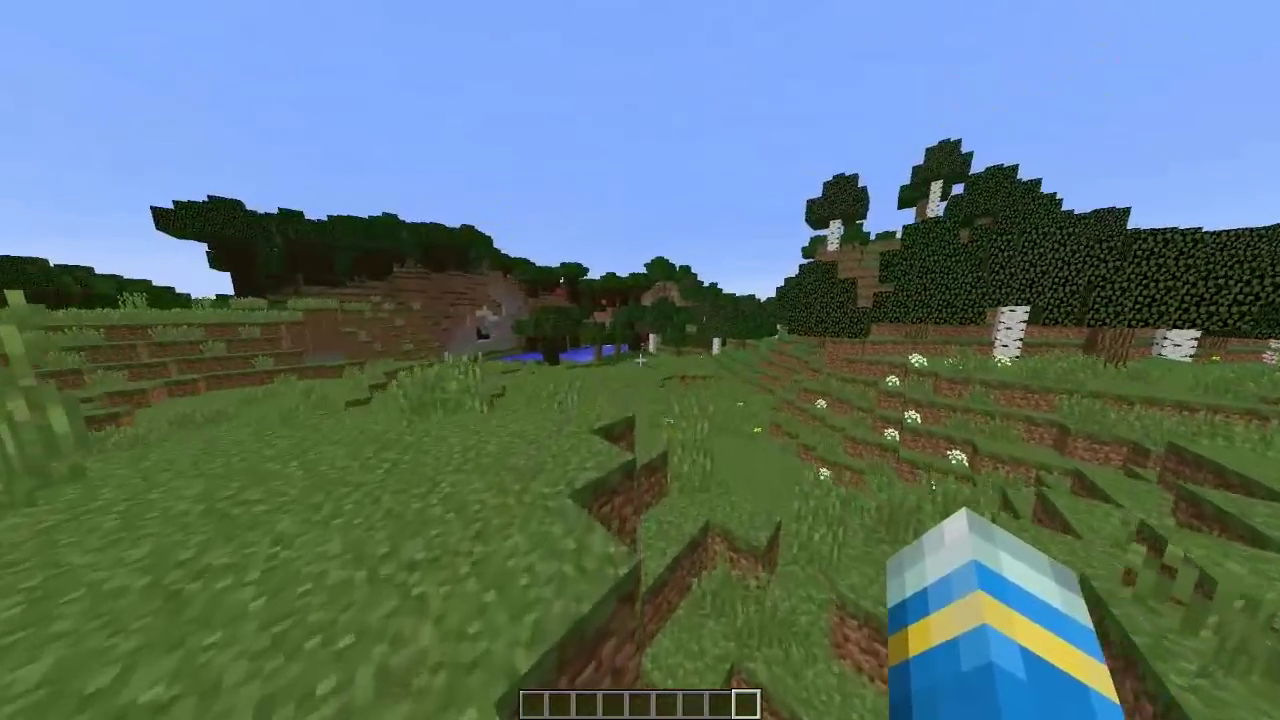
{"action": "key", "text": "w"}
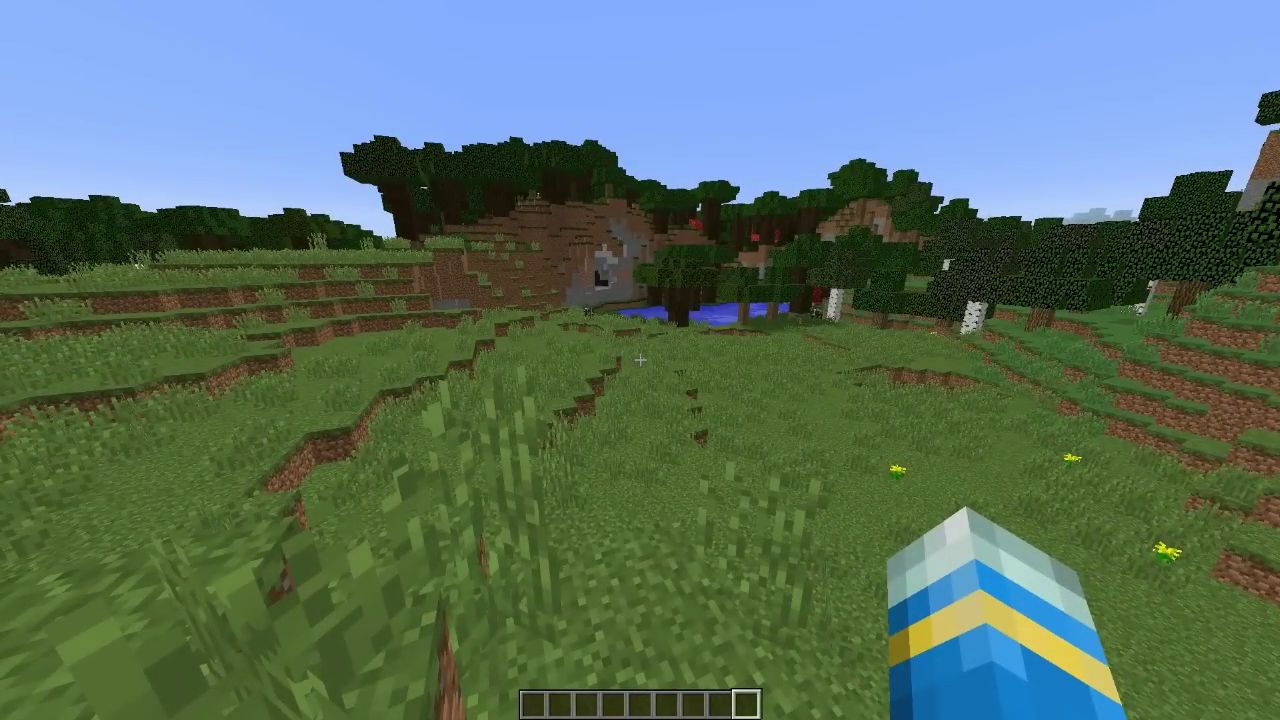
{"action": "key", "text": "w"}
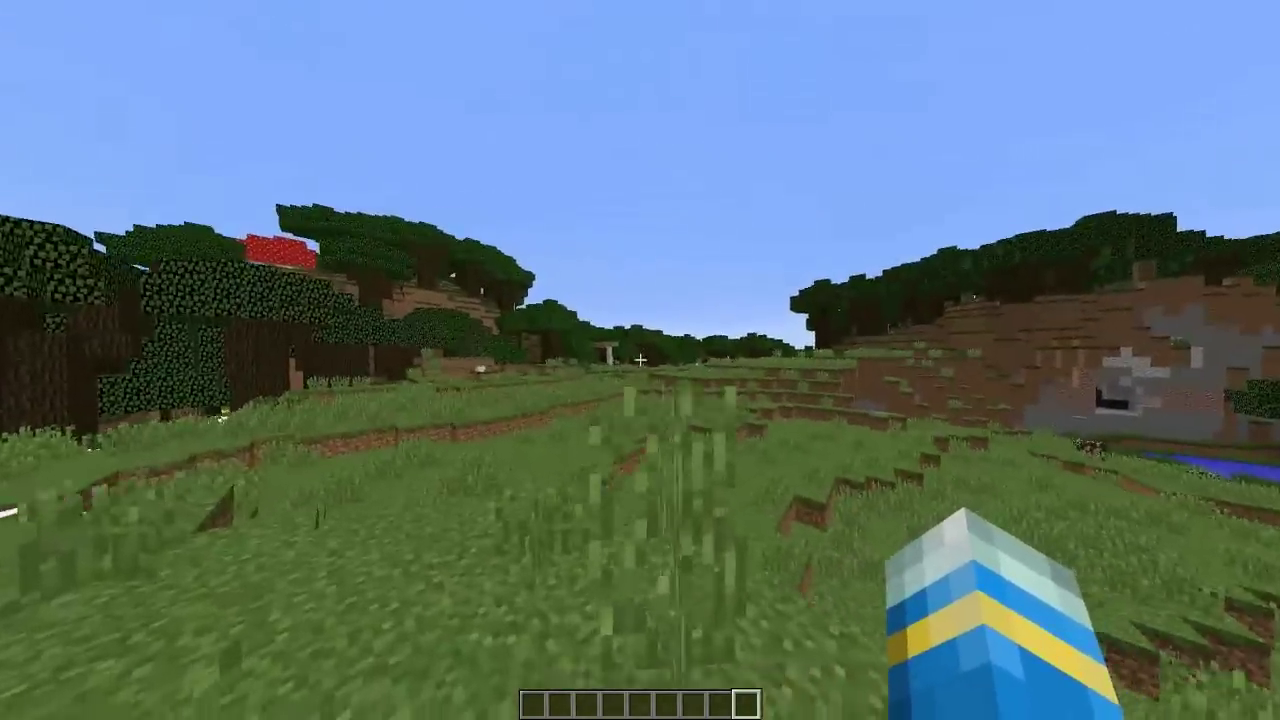
{"action": "key", "text": "w"}
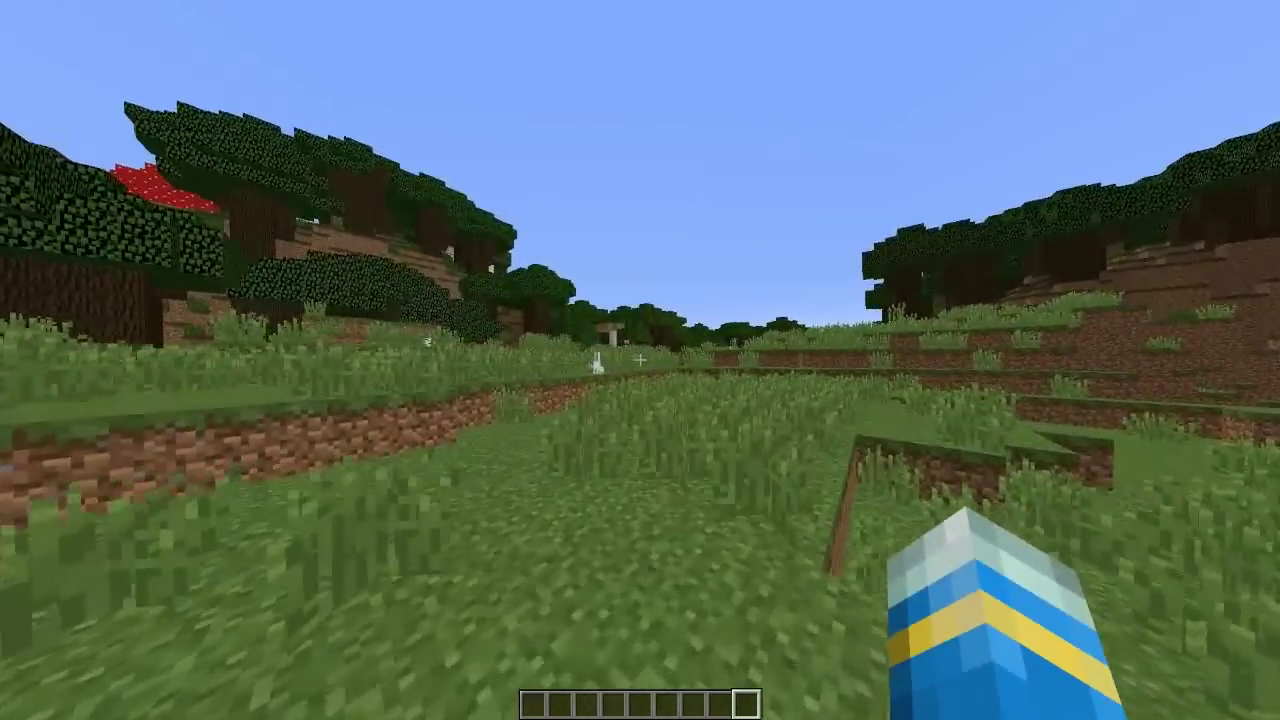
{"action": "key", "text": "w"}
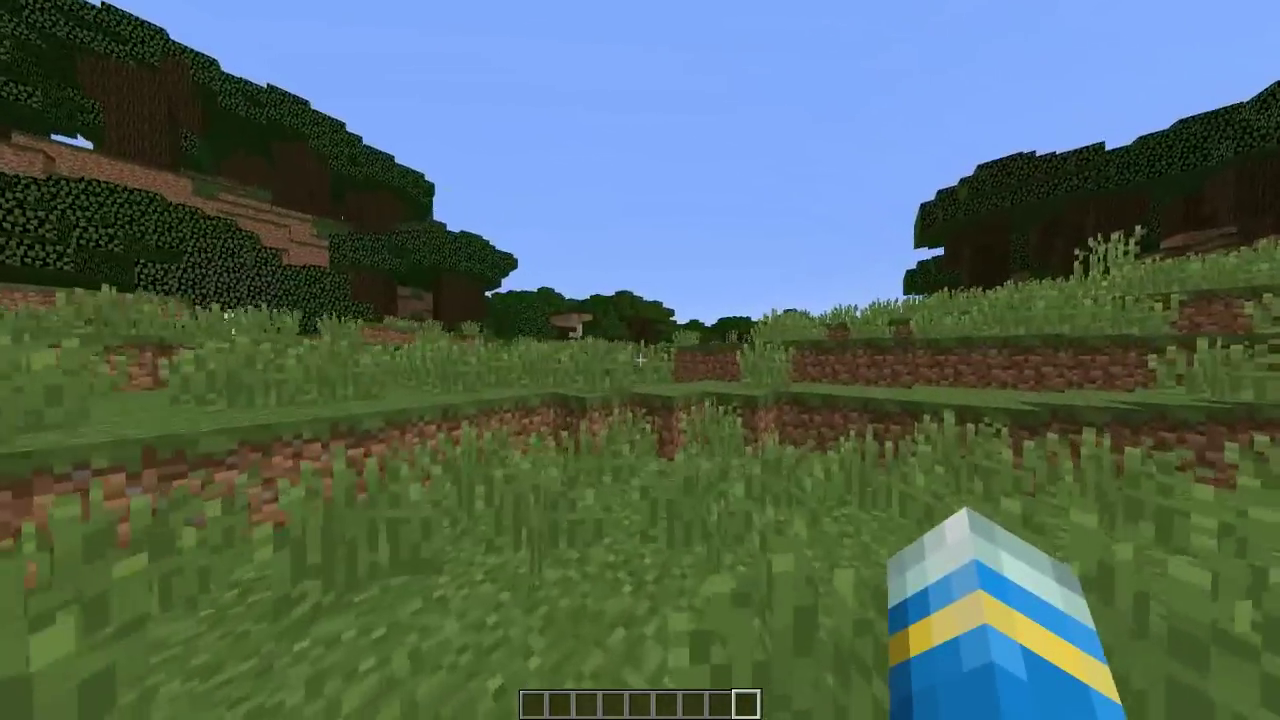
{"action": "key", "text": "w"}
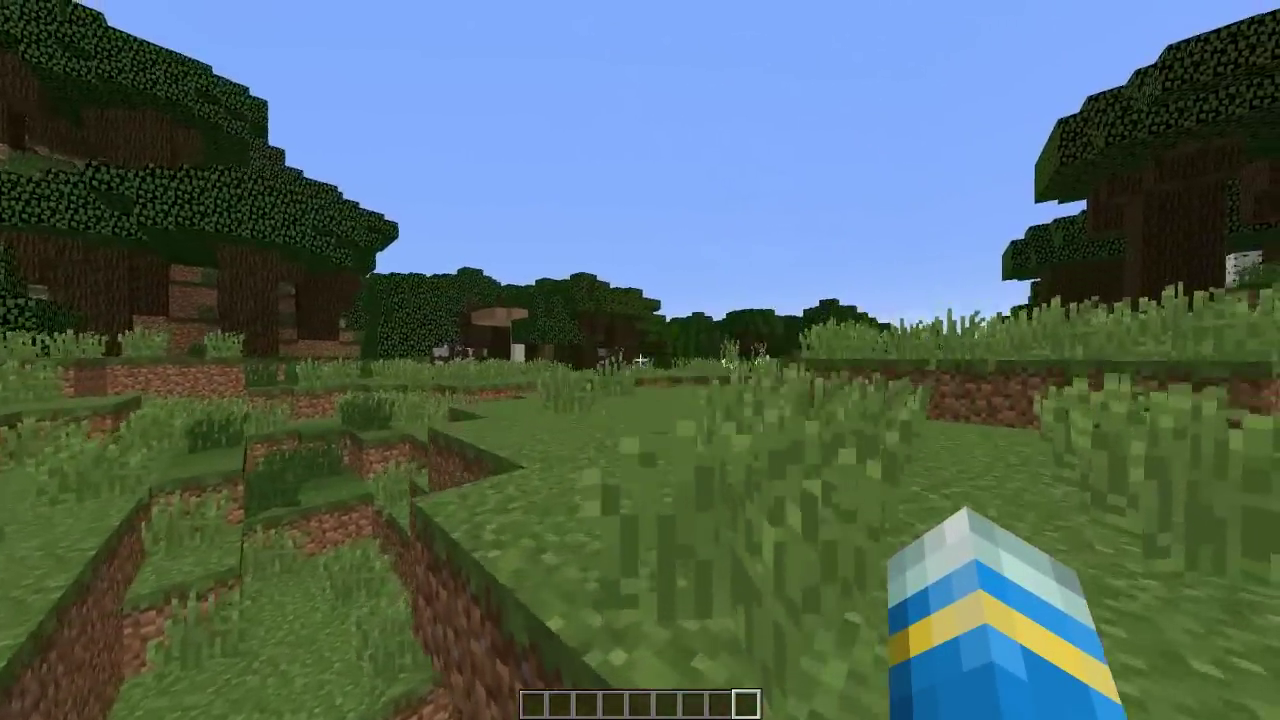
{"action": "key", "text": "w"}
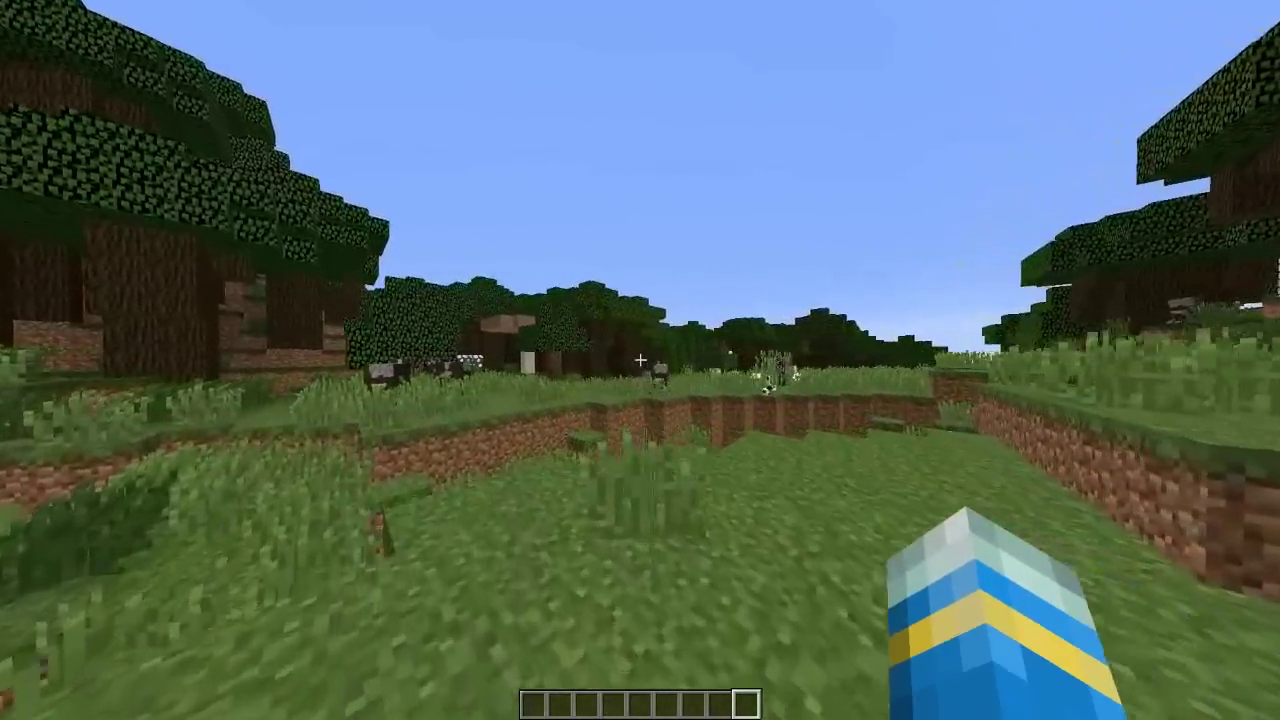
{"action": "key", "text": "w"}
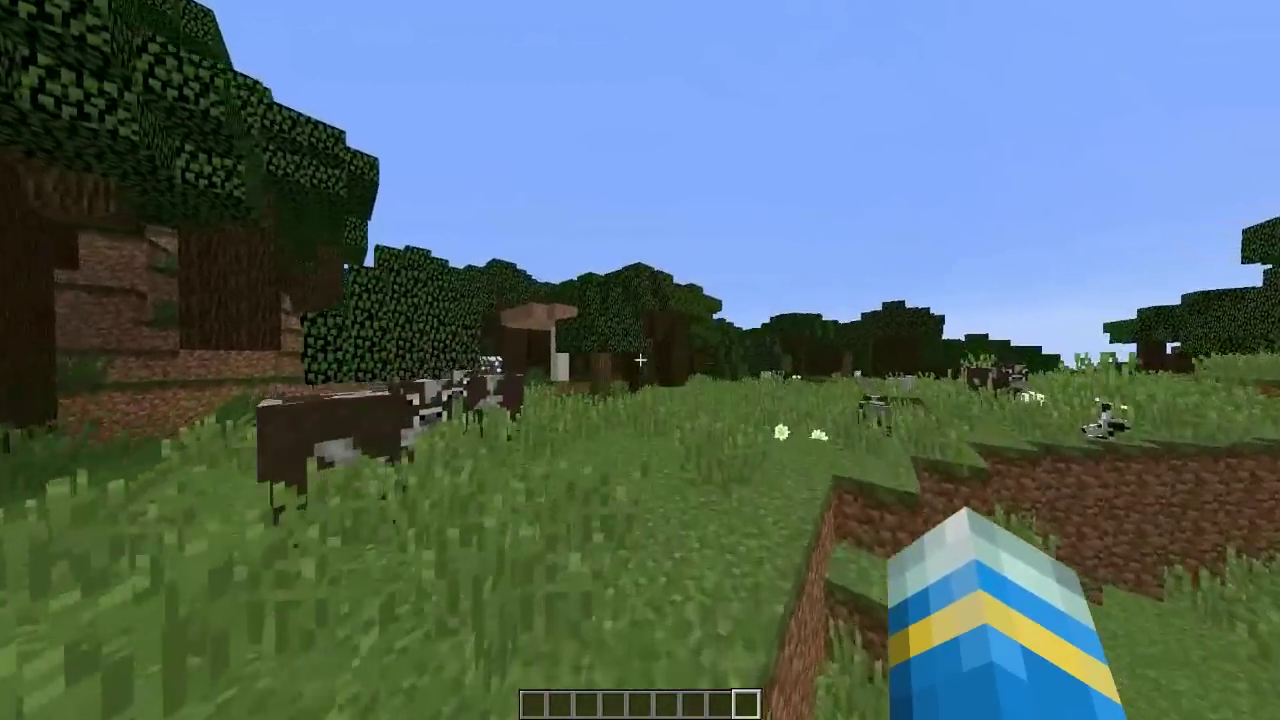
{"action": "key", "text": "w"}
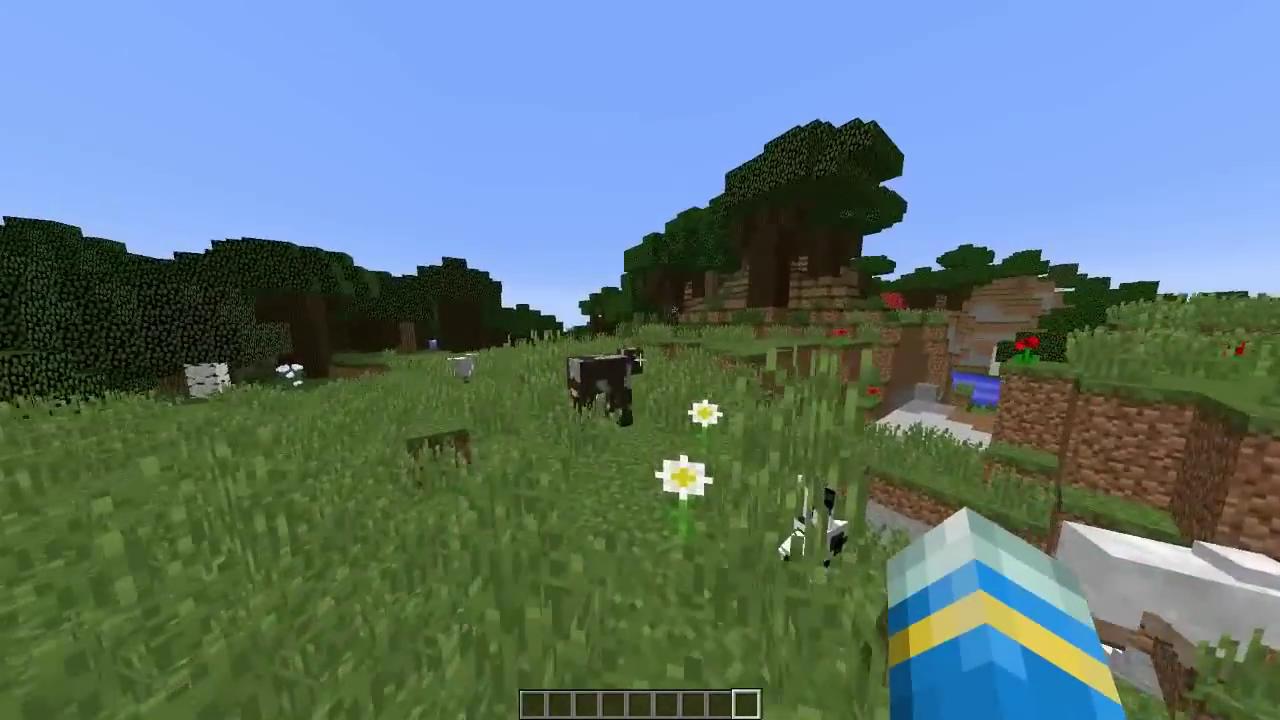
Display the NexusInventory plugin's command help in the game chat and review the chat output.
{"action": "key", "text": "slash"}
{"action": "type", "text": "nexus"}
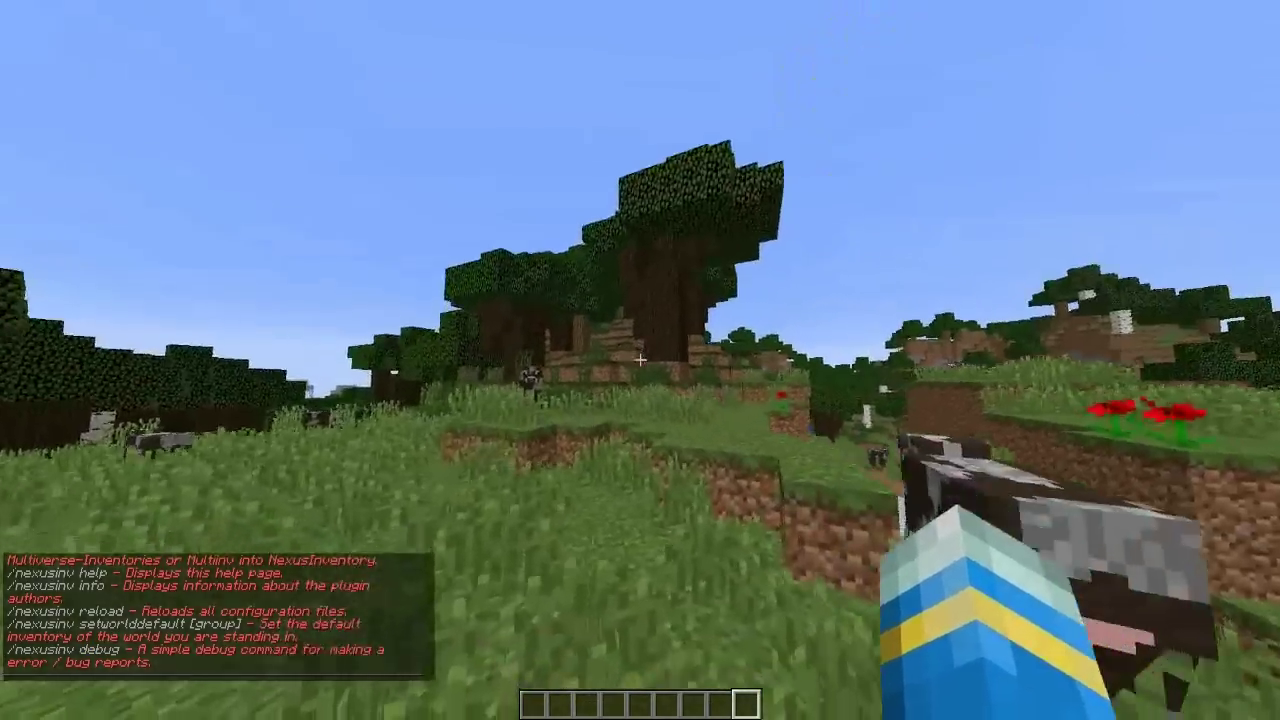
{"action": "type", "text": "t"}
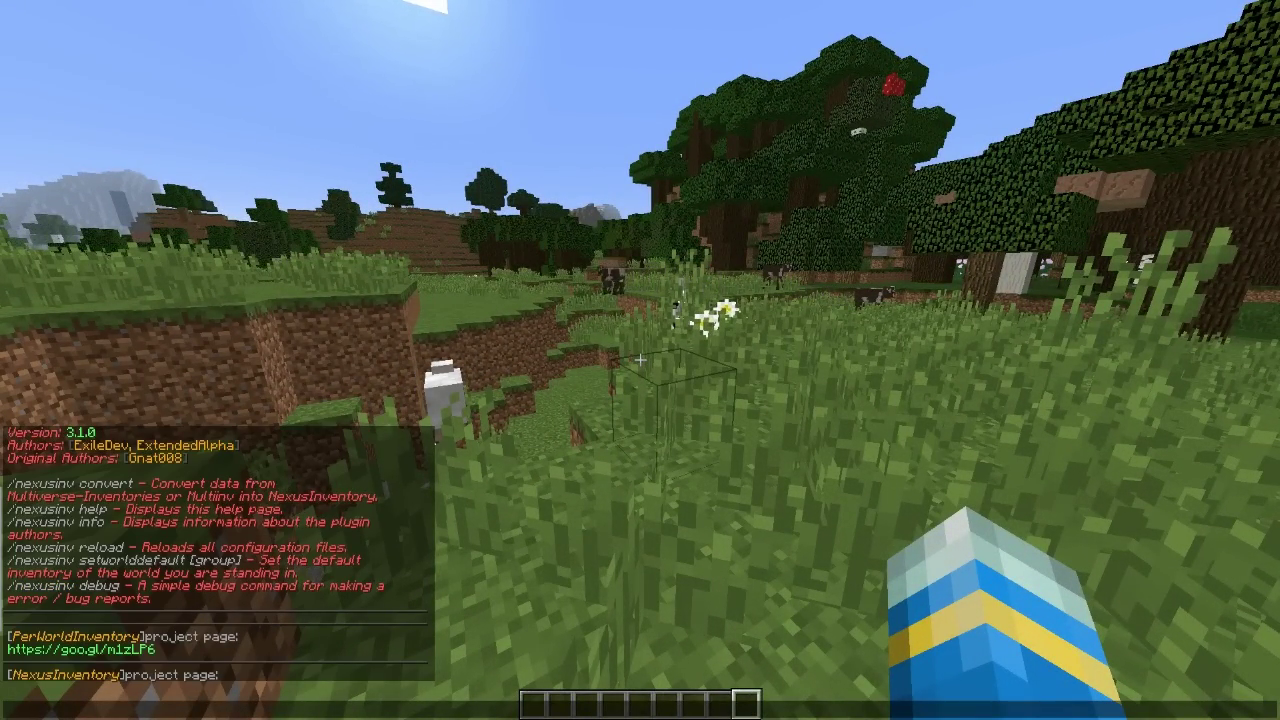
{"action": "key", "text": "w"}
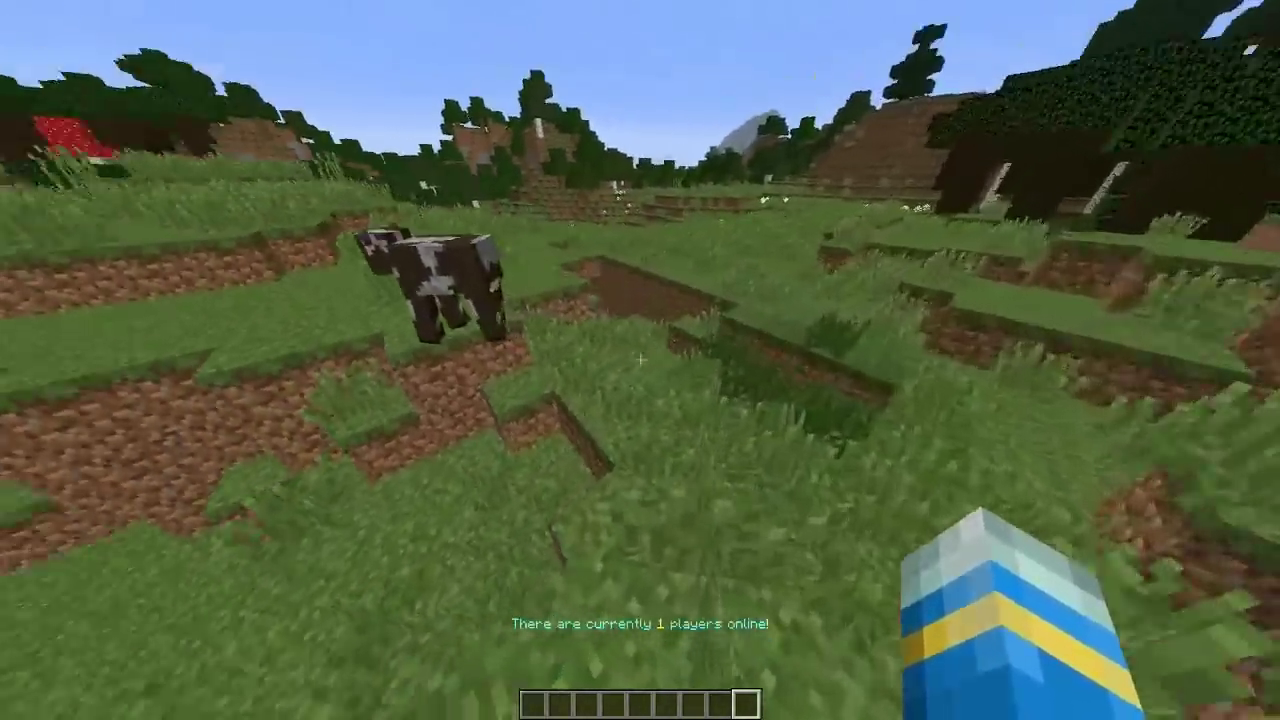
{"action": "key", "text": "w"}
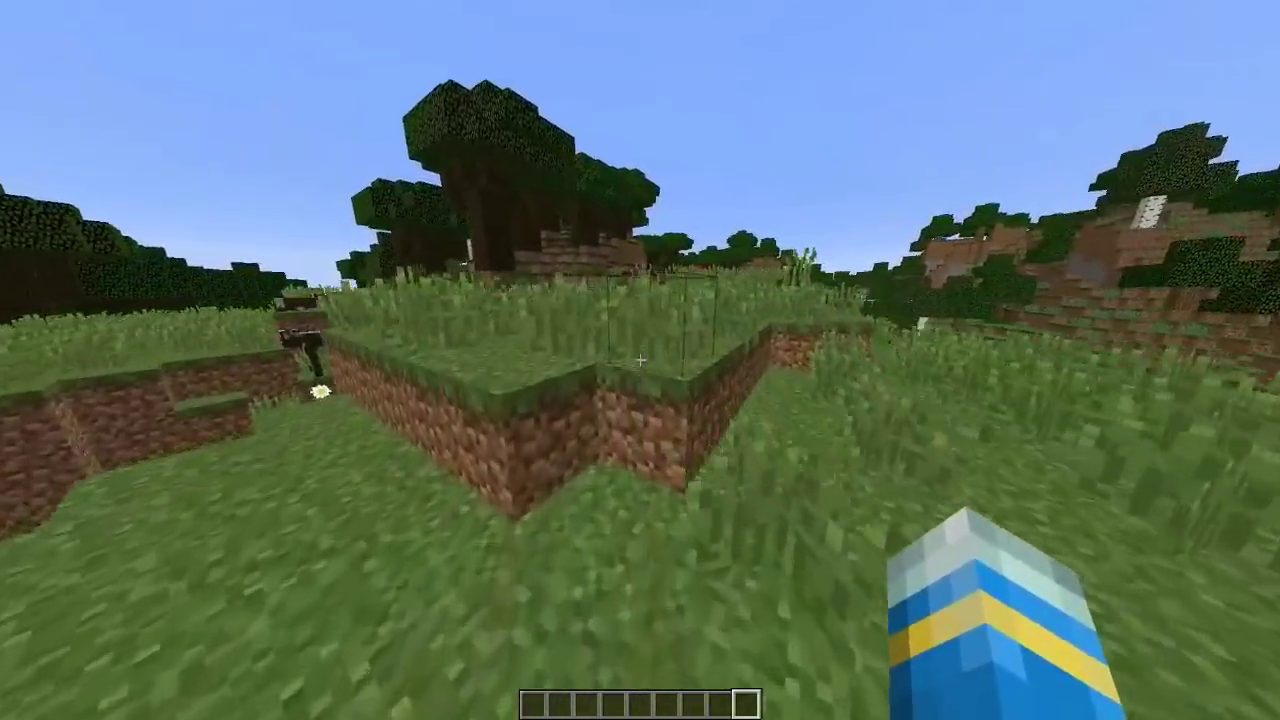
{"action": "key", "text": "w"}
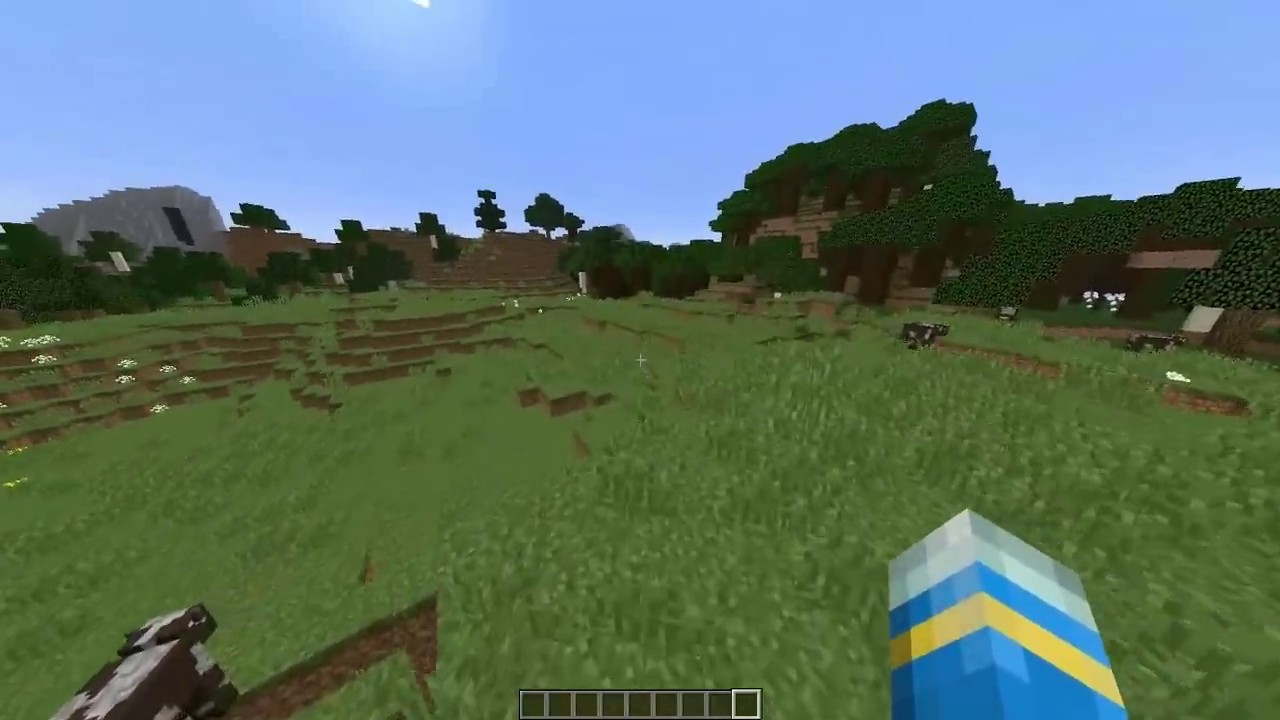
{"action": "key", "text": "w"}
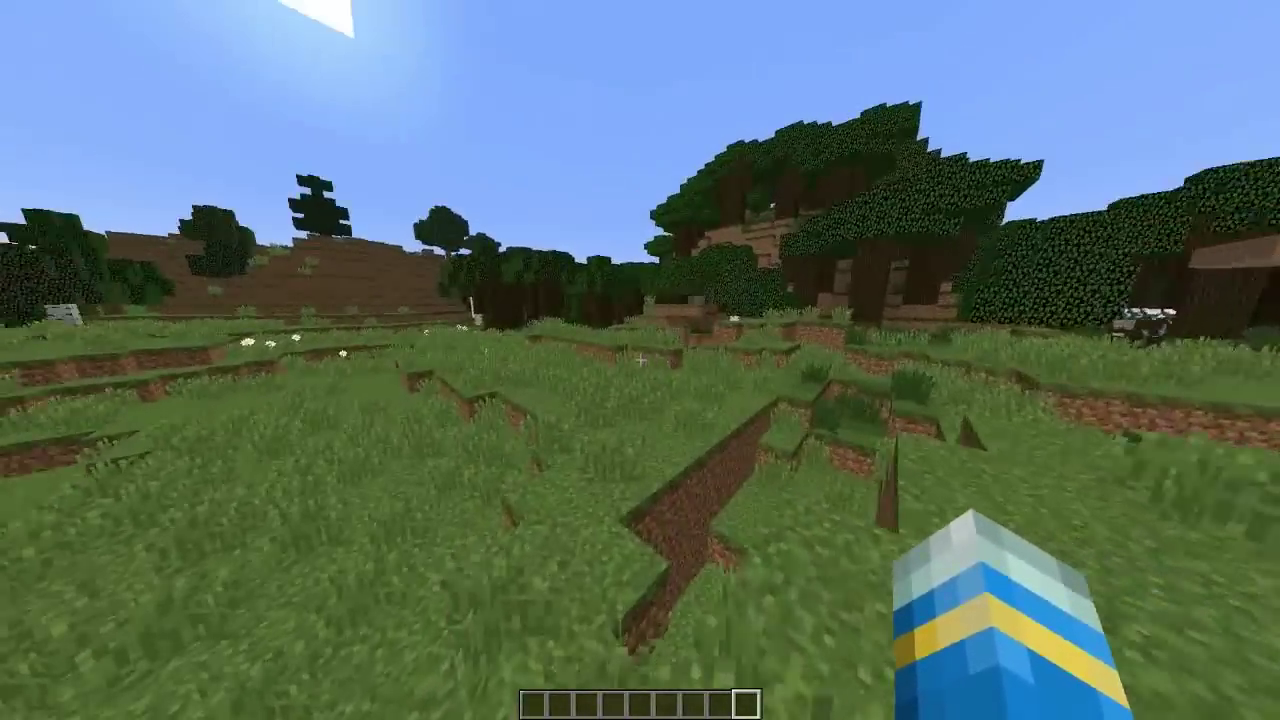
{"action": "key", "text": "w"}
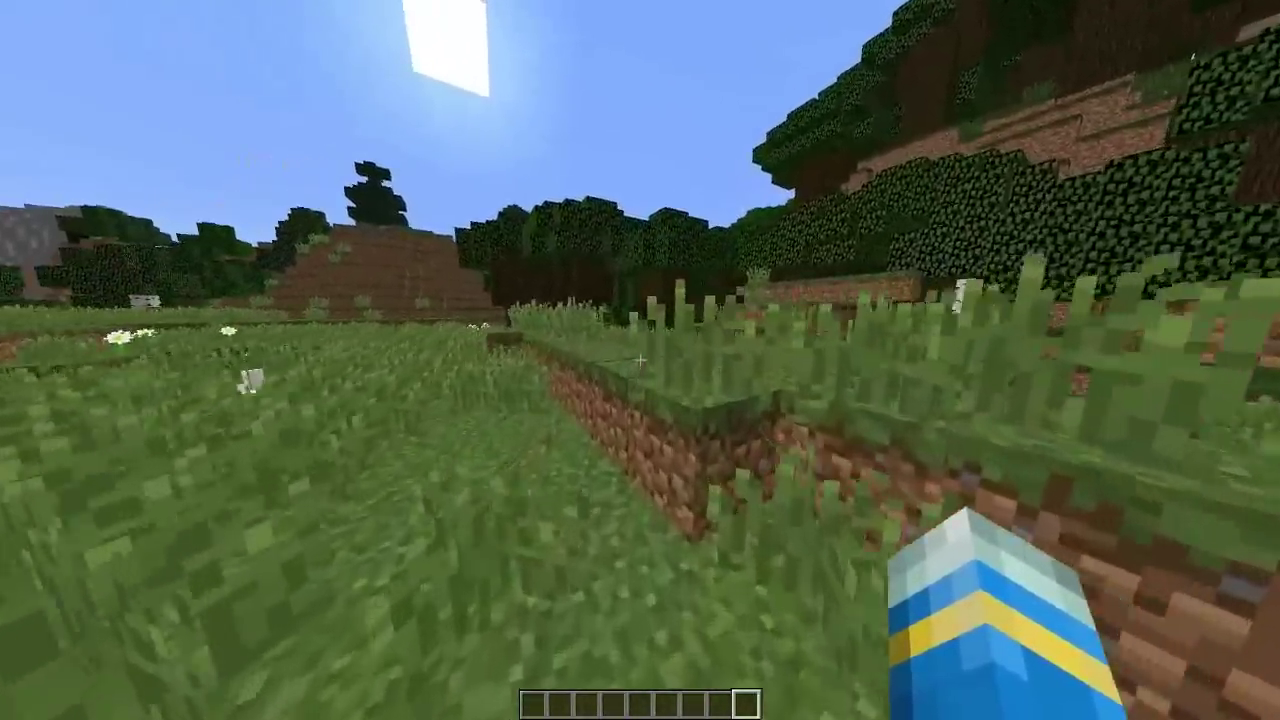
{"action": "key", "text": "w"}
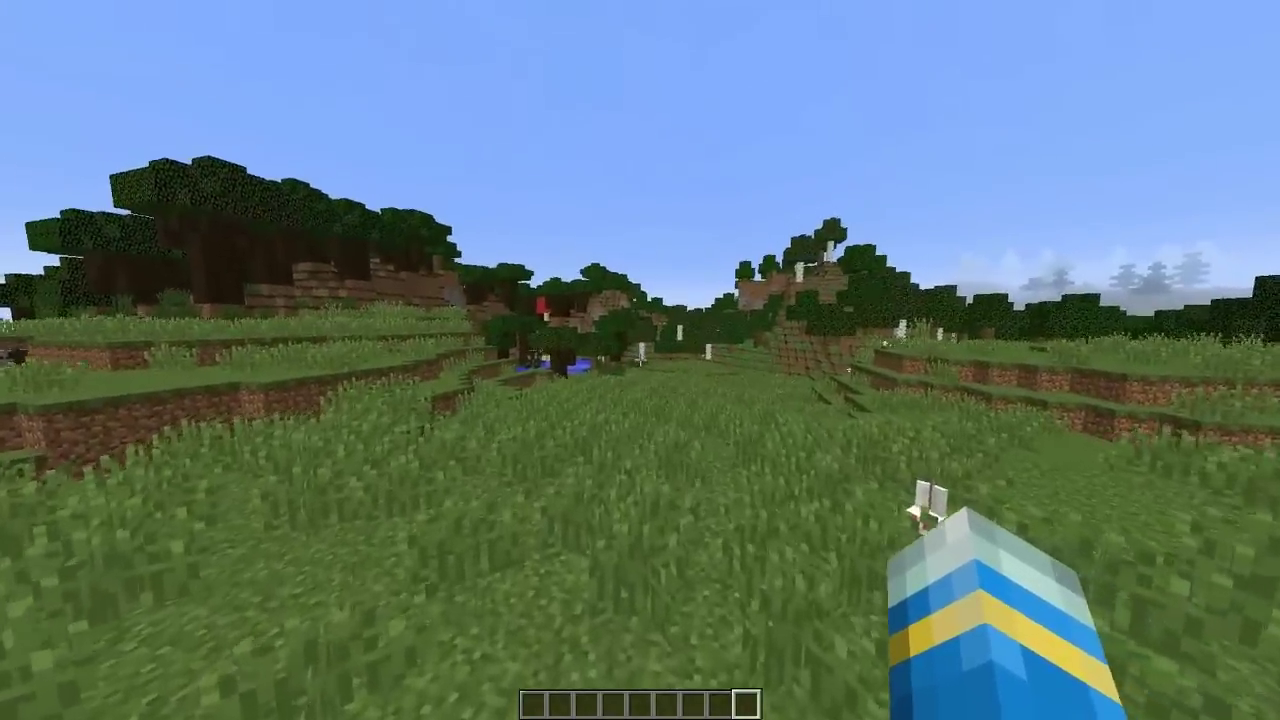
{"action": "key", "text": "w"}
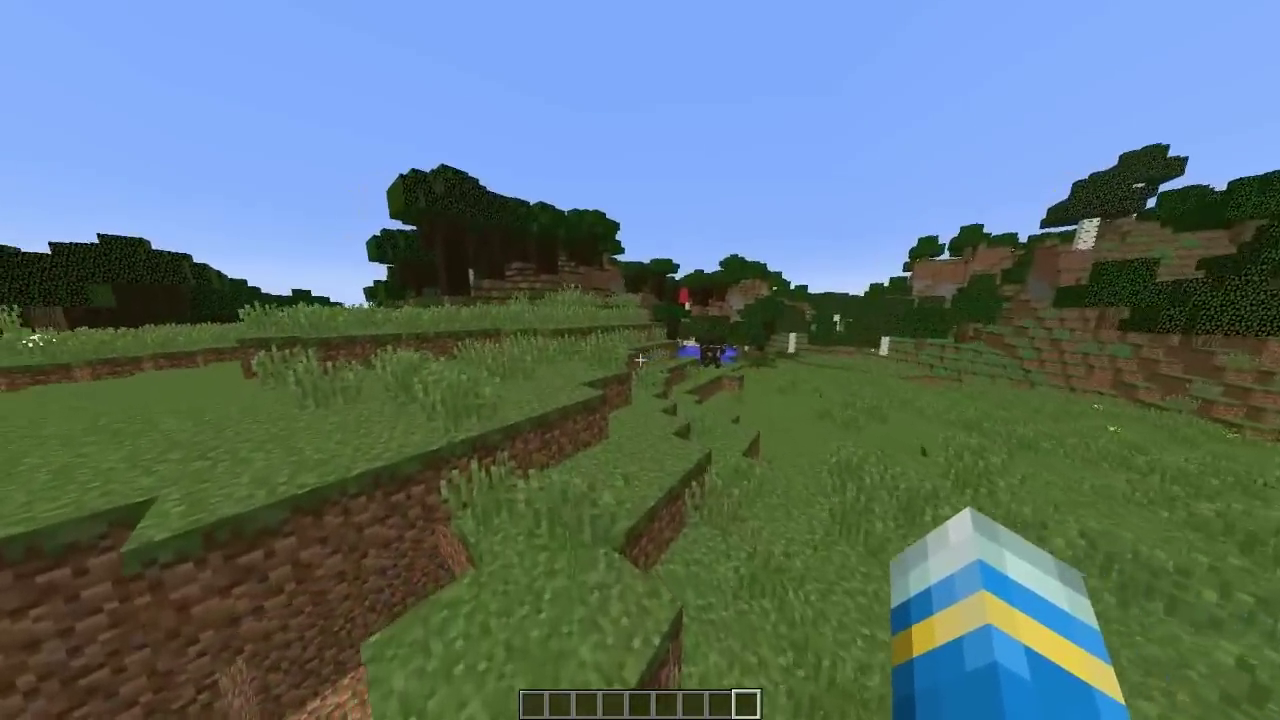
{"action": "key", "text": "w"}
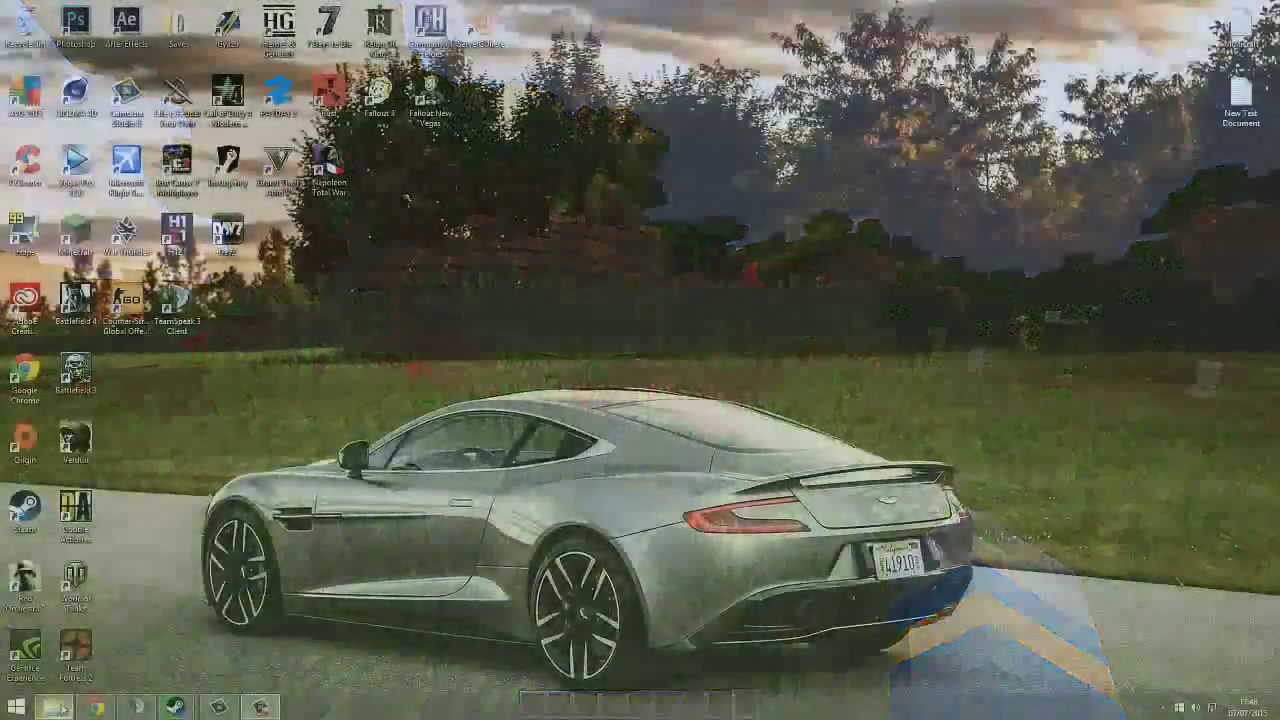
Switch to File Explorer and open the config file from the server's plugins\NexusInventory folder in Notepad++.
{"action": "left_click", "coordinate": [66, 709]}
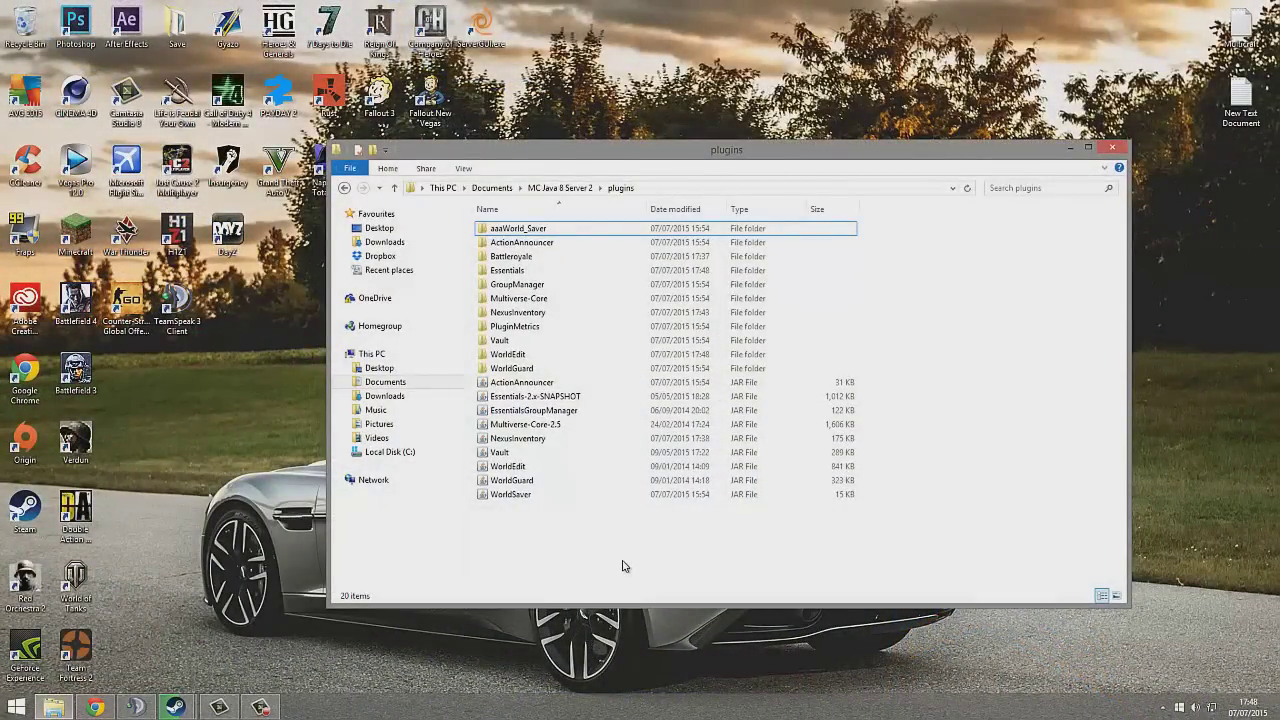
{"action": "double_click", "coordinate": [544, 312]}
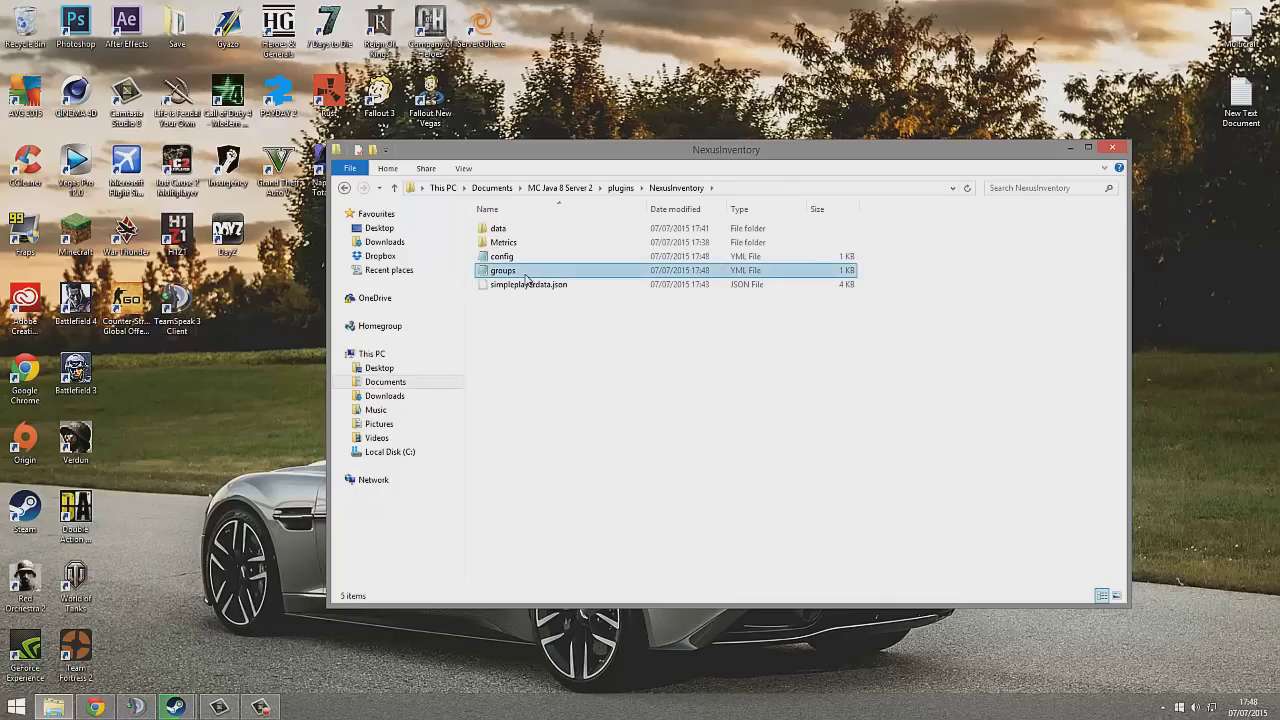
{"action": "left_click", "coordinate": [524, 258]}
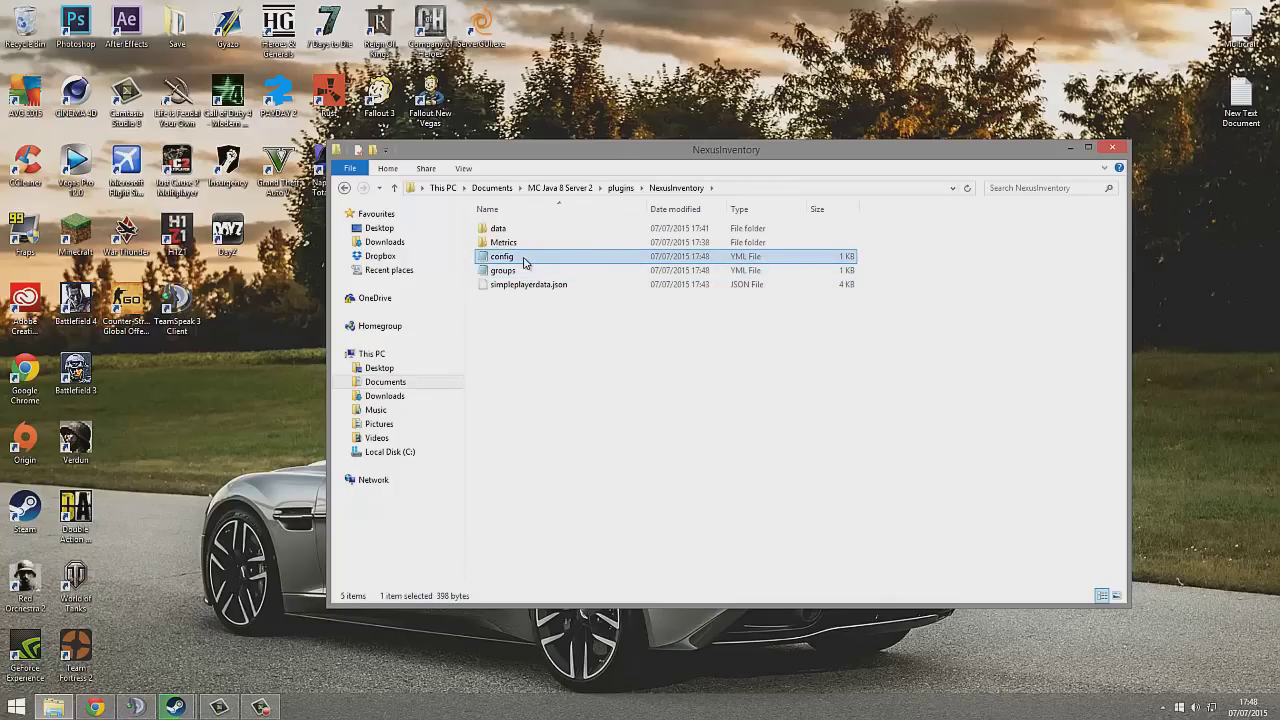
{"action": "right_click", "coordinate": [524, 258]}
{"action": "left_click", "coordinate": [549, 295]}
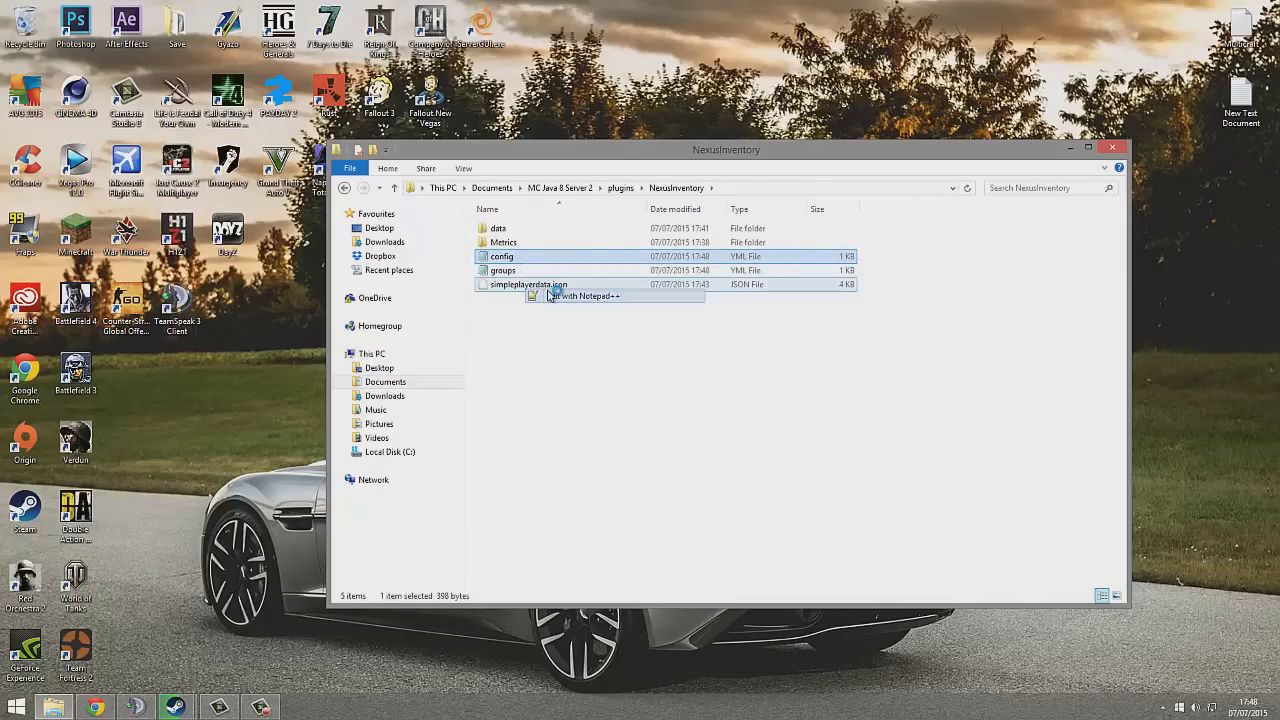
Examine the player settings in config.yml, from ender-chest and inventory through the stats entries.
{"action": "left_click_drag", "start_coordinate": [457, 411], "coordinate": [46, 152]}
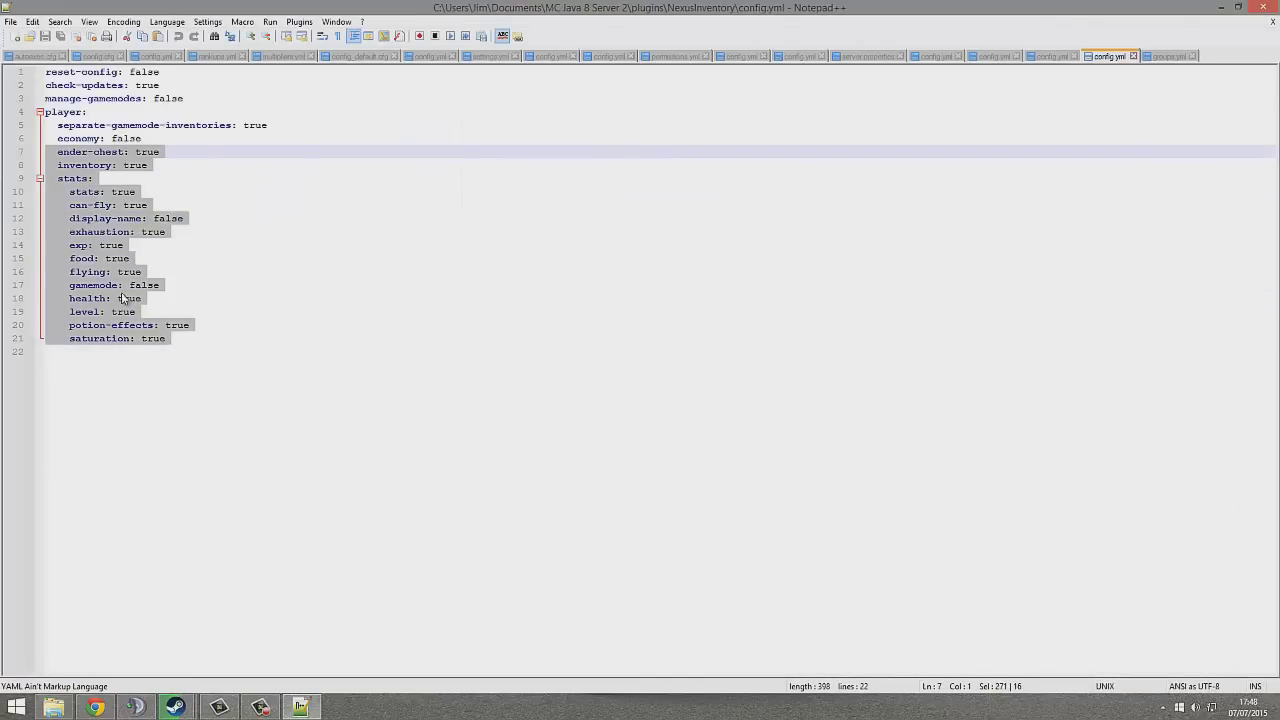
{"action": "left_click", "coordinate": [289, 358]}
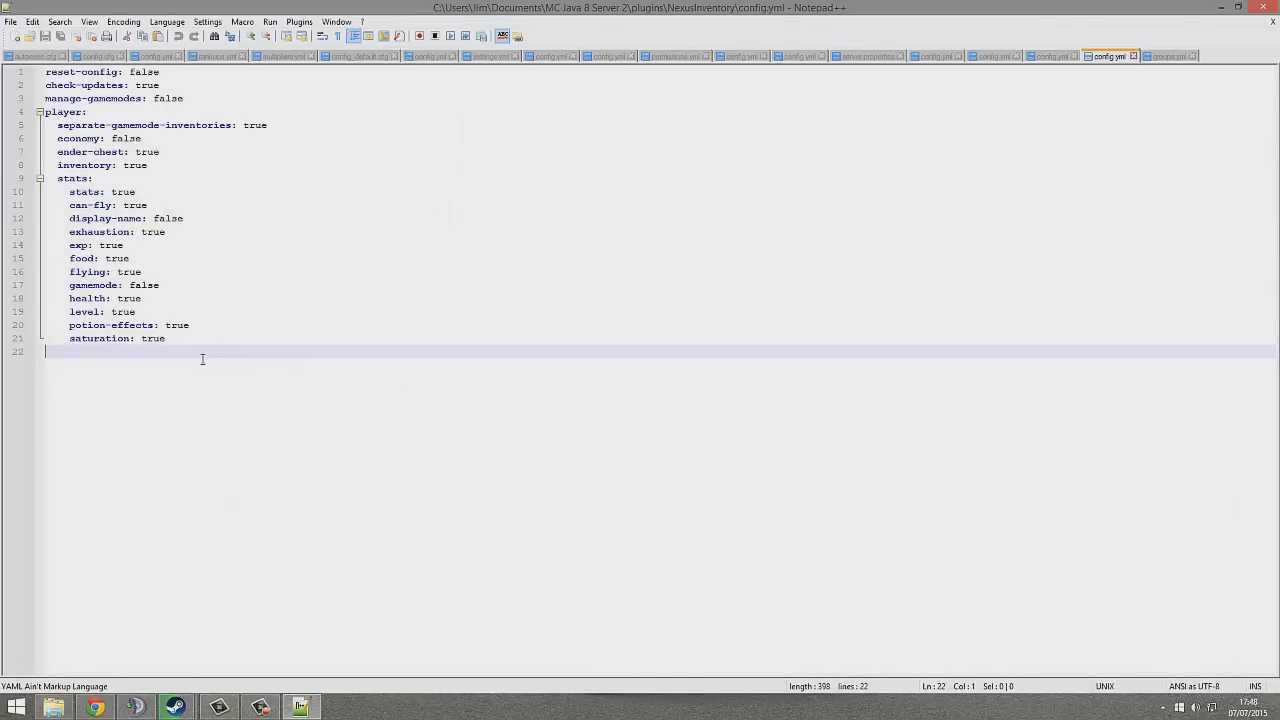
{"action": "left_click_drag", "start_coordinate": [165, 311], "coordinate": [90, 278]}
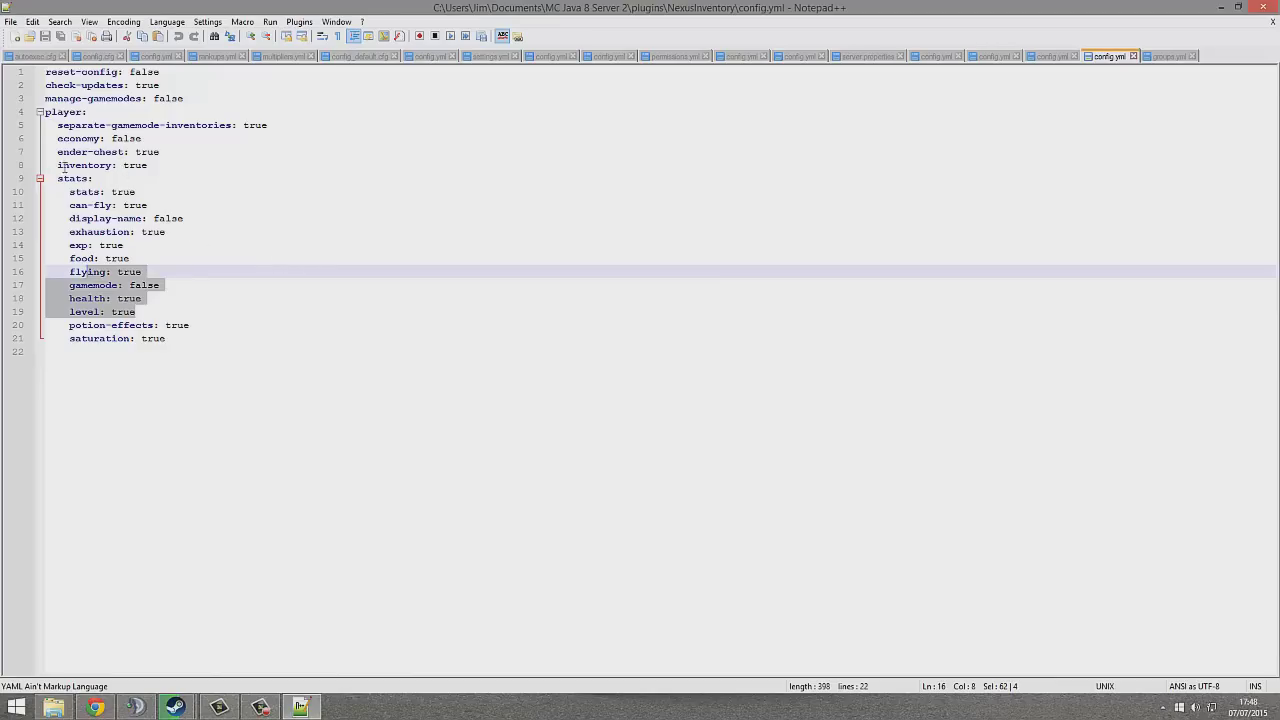
Examine the flying entry under stats and the player inventory entry in config.yml.
{"action": "left_click_drag", "start_coordinate": [196, 283], "coordinate": [152, 306]}
{"action": "left_click", "coordinate": [151, 300]}
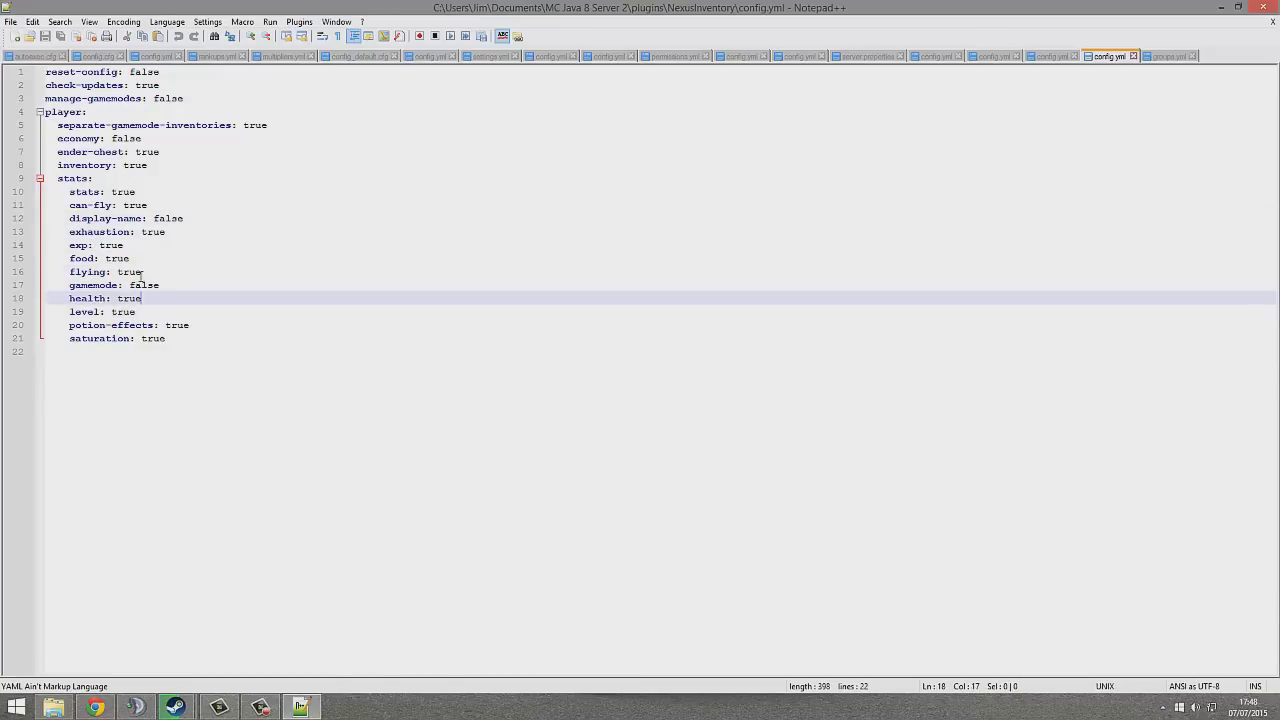
{"action": "left_click_drag", "start_coordinate": [165, 266], "coordinate": [65, 273]}
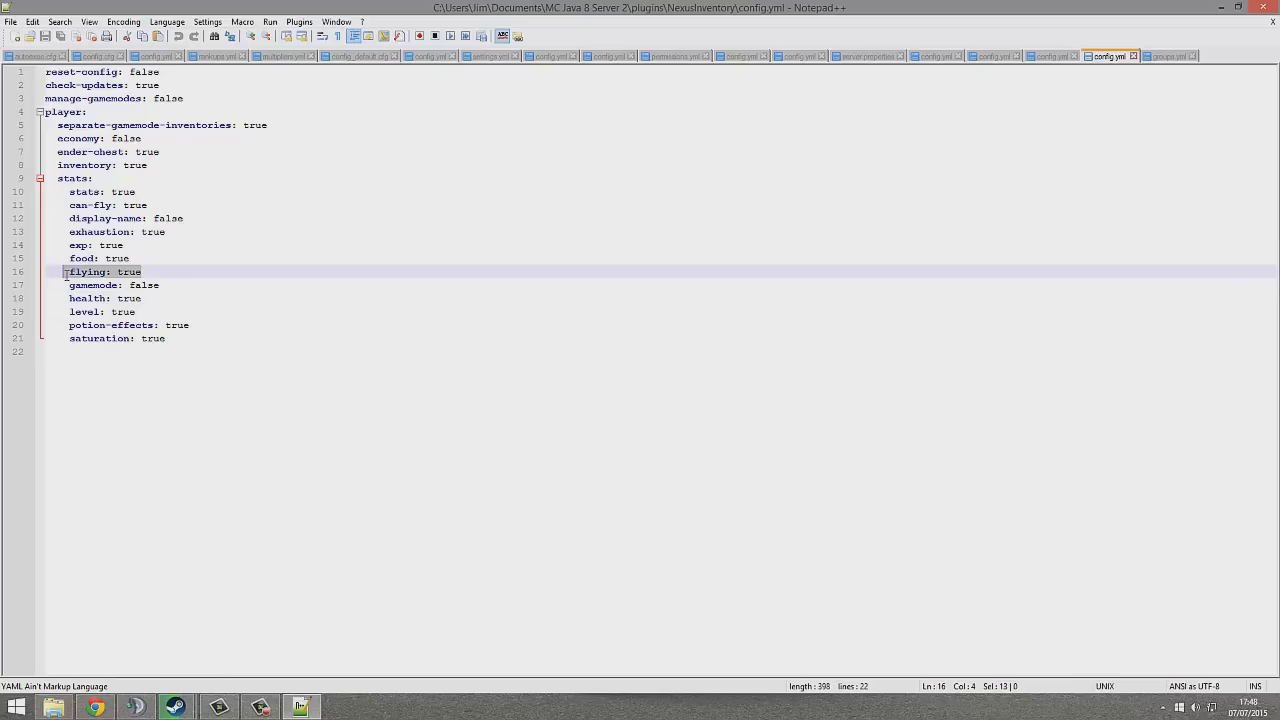
{"action": "left_click", "coordinate": [247, 272]}
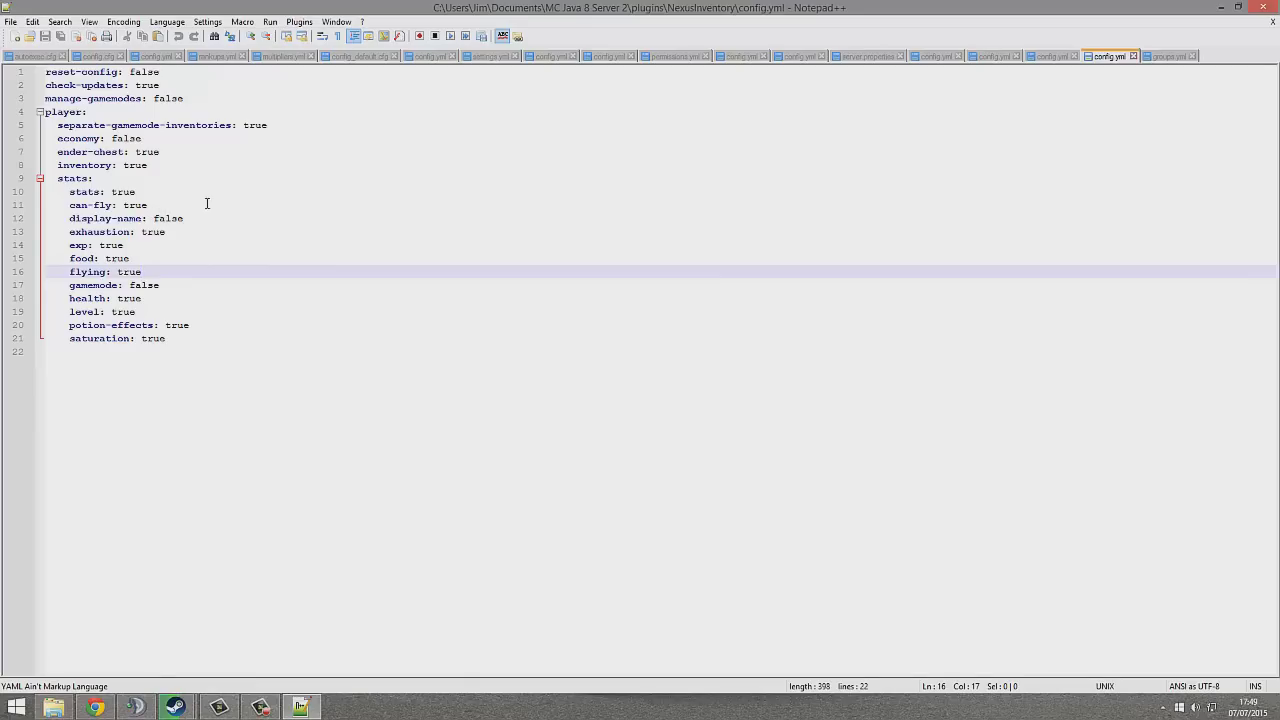
{"action": "left_click_drag", "start_coordinate": [153, 167], "coordinate": [66, 171]}
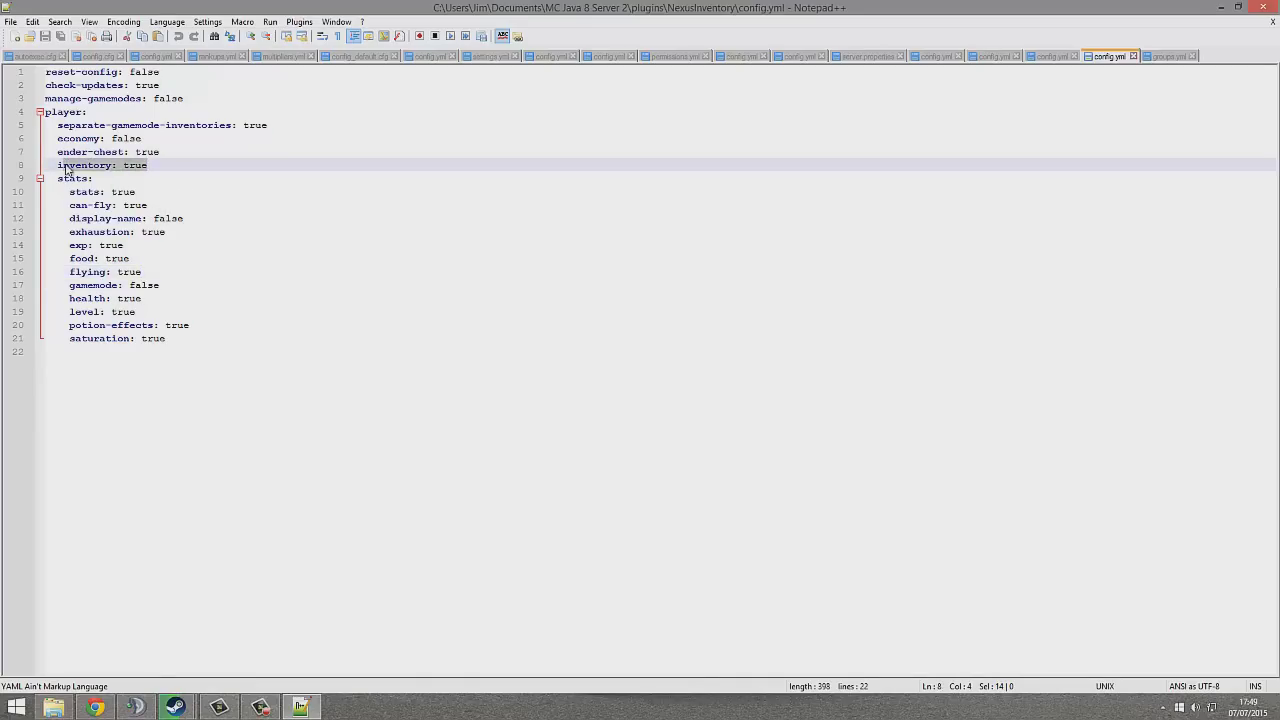
{"action": "left_click", "coordinate": [160, 166]}
{"action": "double_click", "coordinate": [157, 165]}
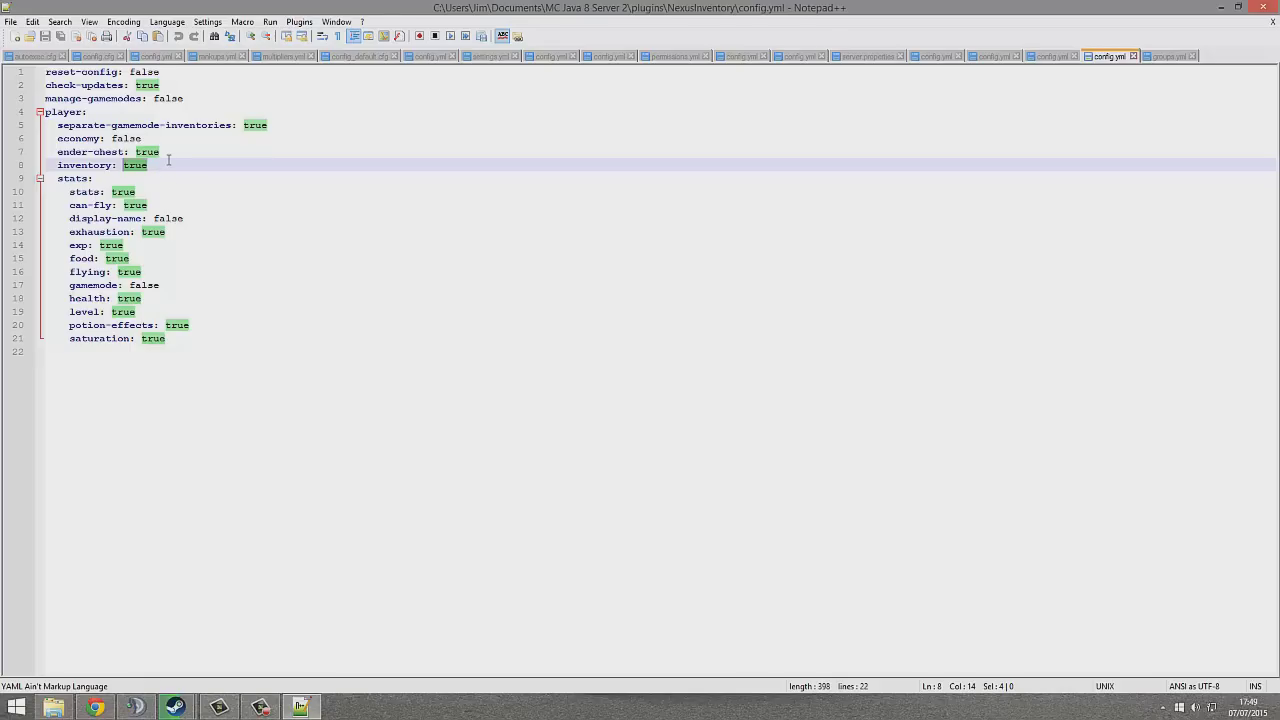
{"action": "left_click", "coordinate": [168, 160]}
Set the player economy entry in config.yml to true and save the file.
{"action": "left_click_drag", "start_coordinate": [142, 139], "coordinate": [113, 145]}
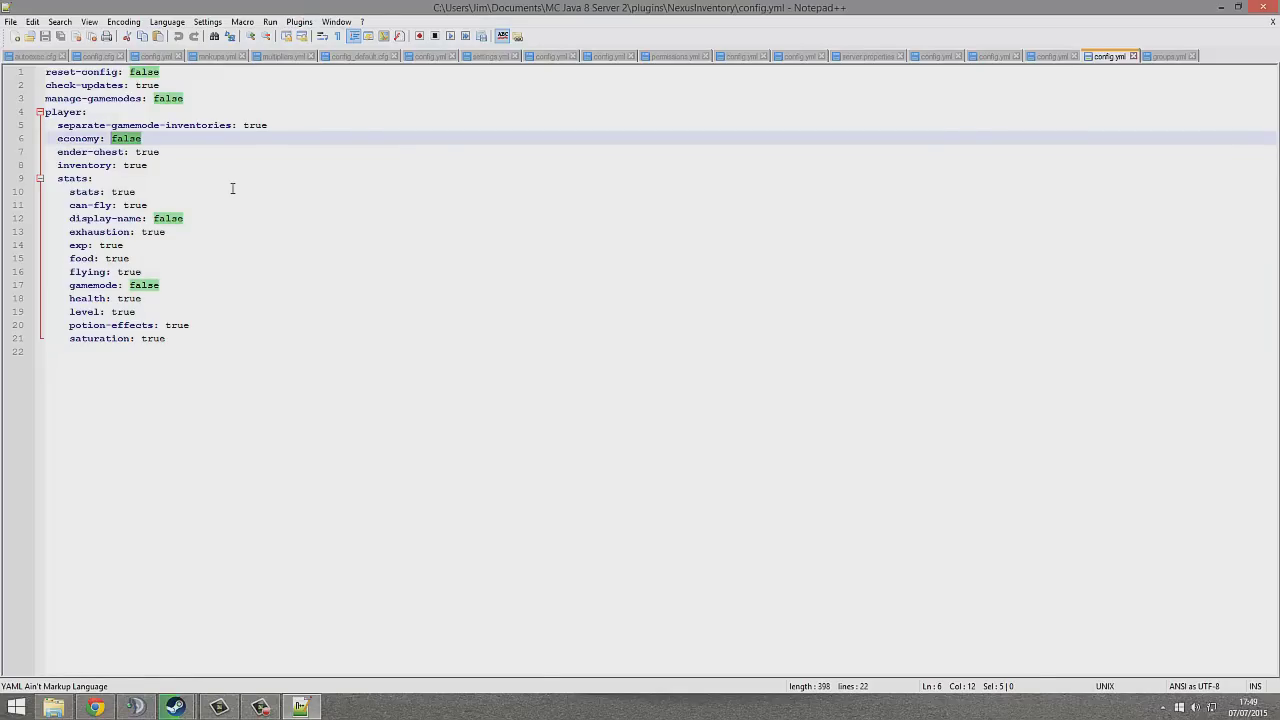
{"action": "type", "text": "true"}
{"action": "key", "text": "ctrl+s"}
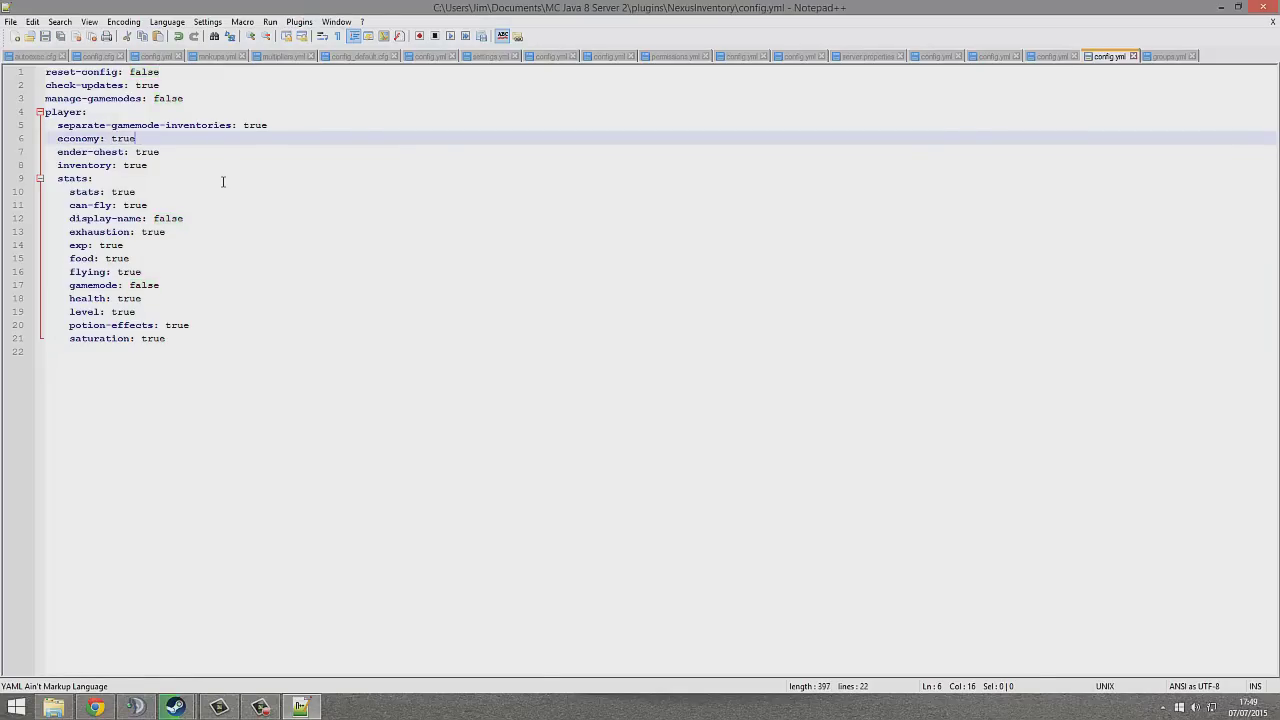
Switch to groups.yml and examine exampleGroup's world list and default gamemode.
{"action": "left_click", "coordinate": [1170, 57]}
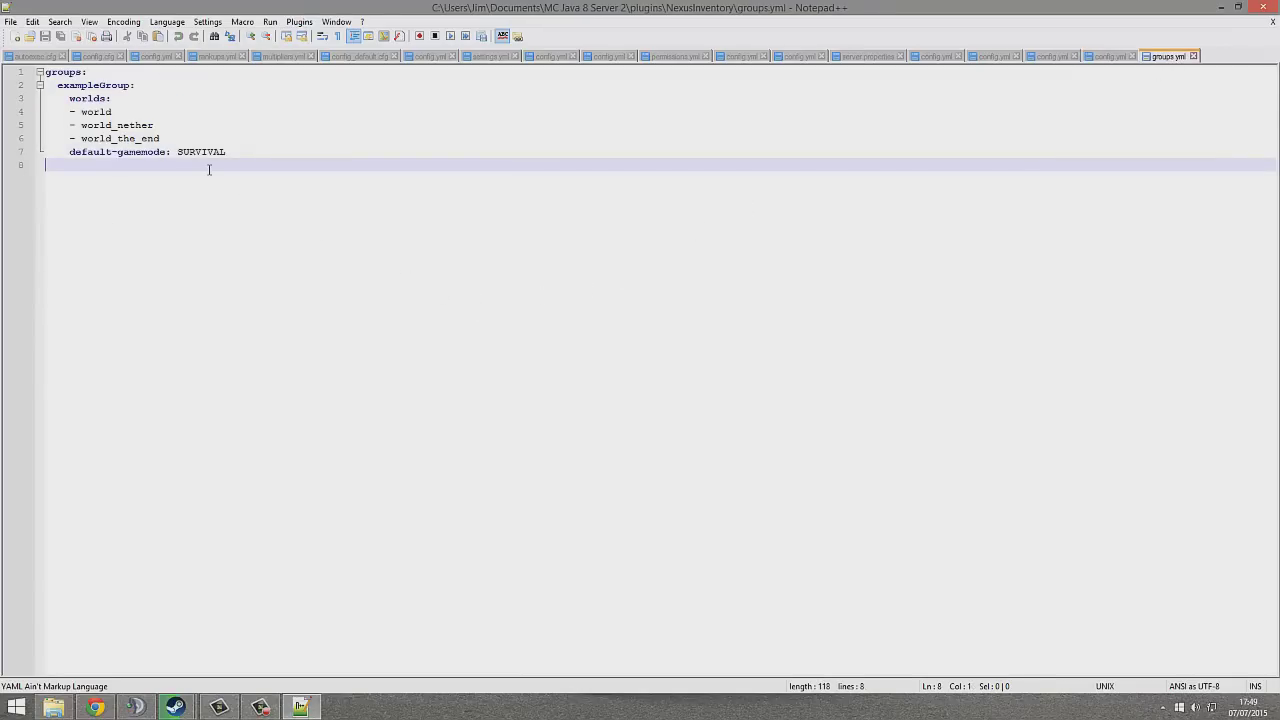
{"action": "left_click", "coordinate": [157, 139]}
{"action": "left_click_drag", "start_coordinate": [148, 112], "coordinate": [41, 89]}
{"action": "left_click", "coordinate": [284, 115]}
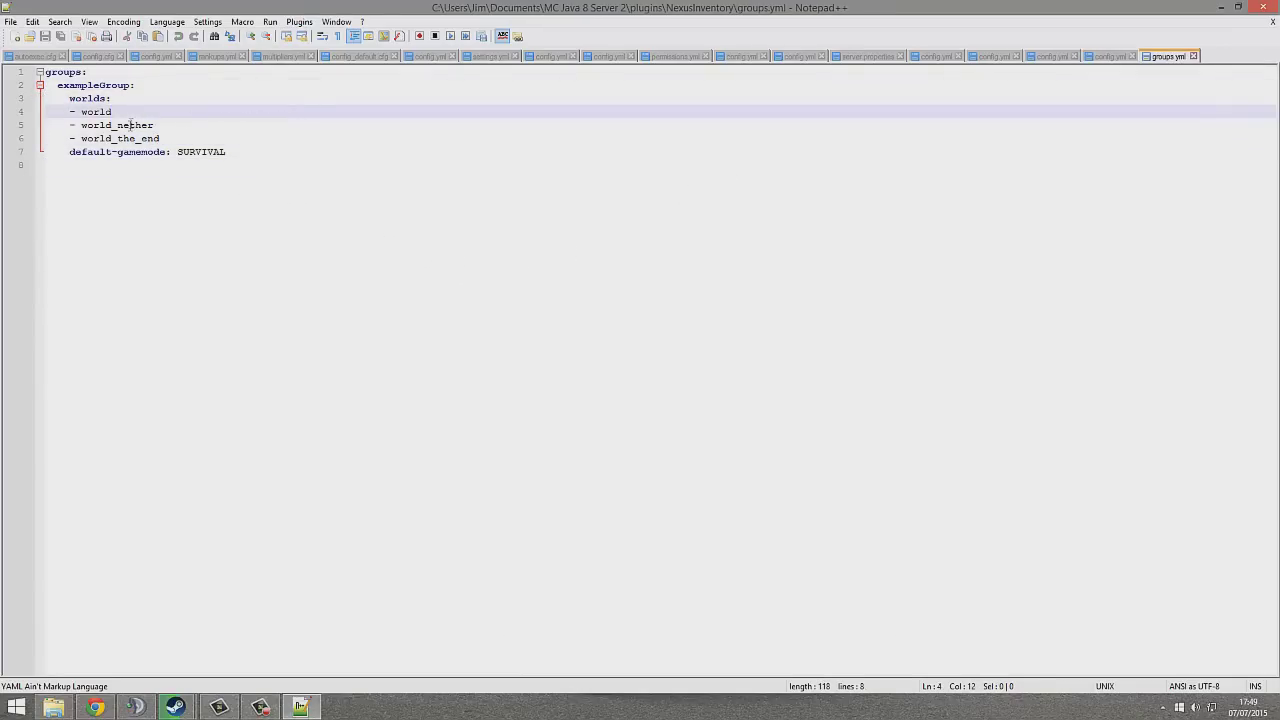
{"action": "left_click_drag", "start_coordinate": [245, 153], "coordinate": [194, 152]}
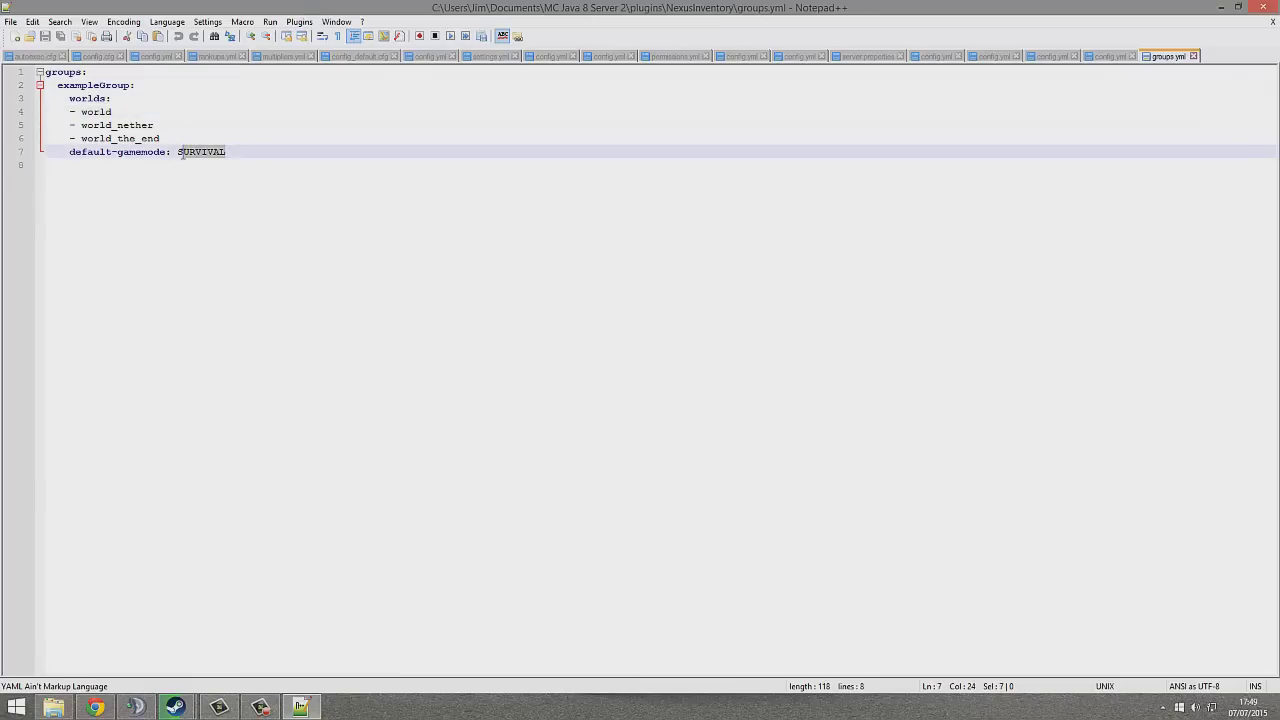
{"action": "left_click", "coordinate": [353, 141]}
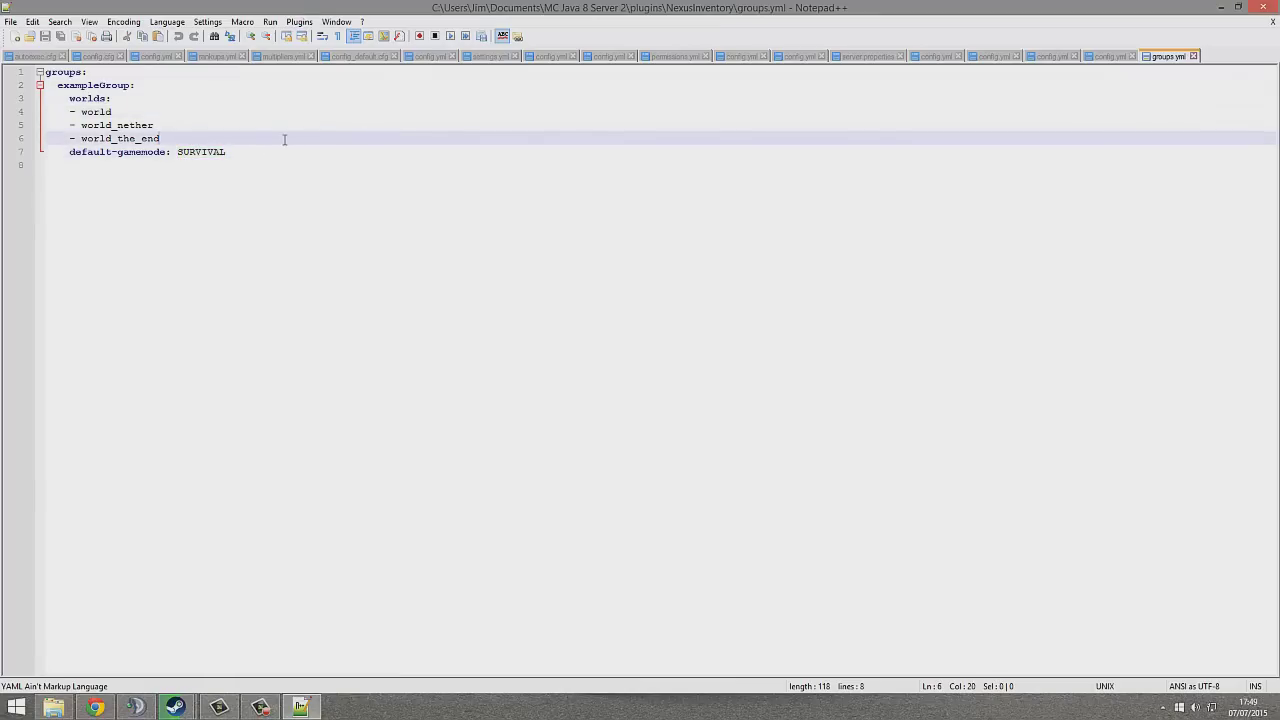
Duplicate the whole exampleGroup block directly below the original in groups.yml.
{"action": "left_click_drag", "start_coordinate": [281, 150], "coordinate": [38, 90]}
{"action": "key", "text": "ctrl+c"}
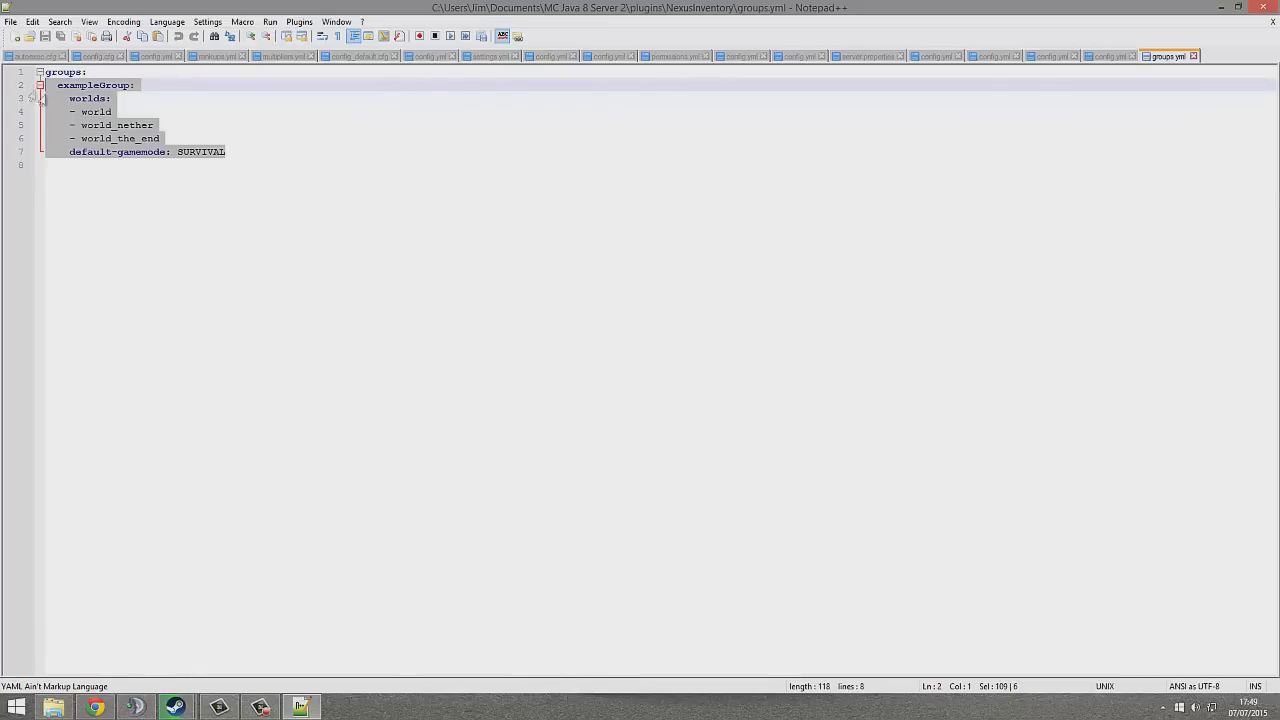
{"action": "left_click", "coordinate": [246, 160]}
{"action": "key", "text": "ctrl+v"}
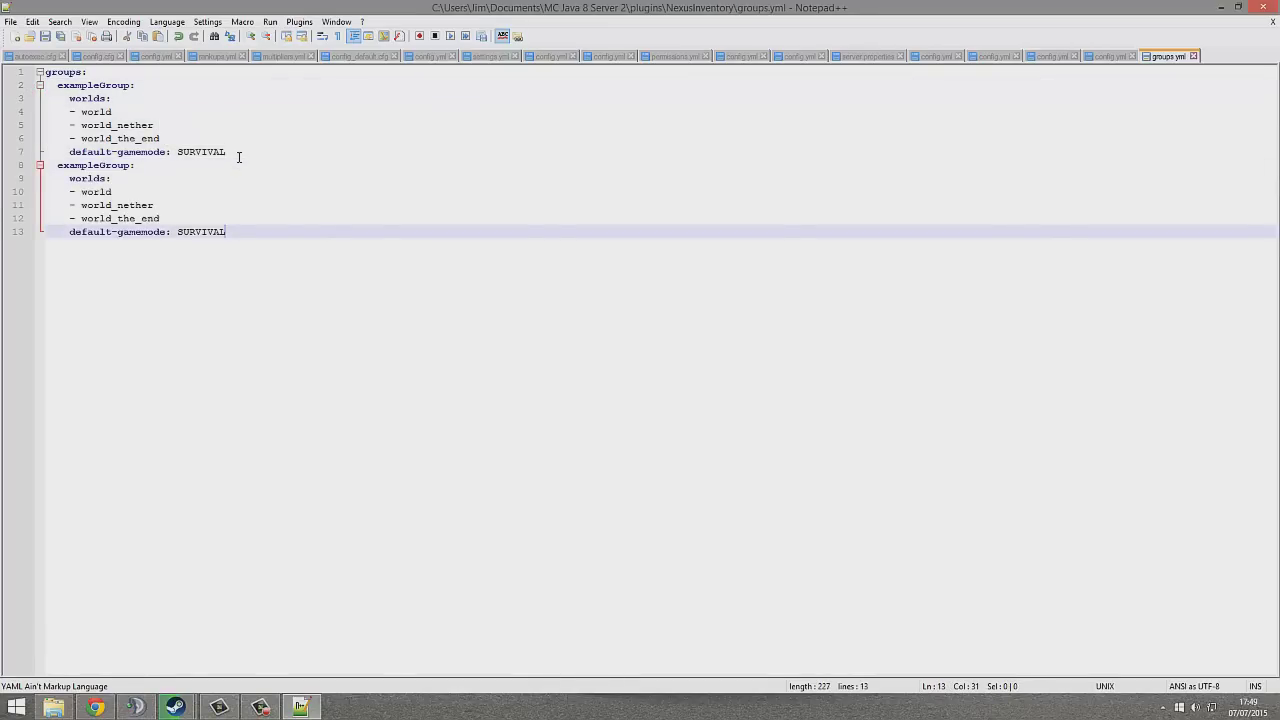
Rename the duplicated group to creativegroup and save groups.yml.
{"action": "left_click_drag", "start_coordinate": [129, 166], "coordinate": [57, 169]}
{"action": "type", "text": "creative"}
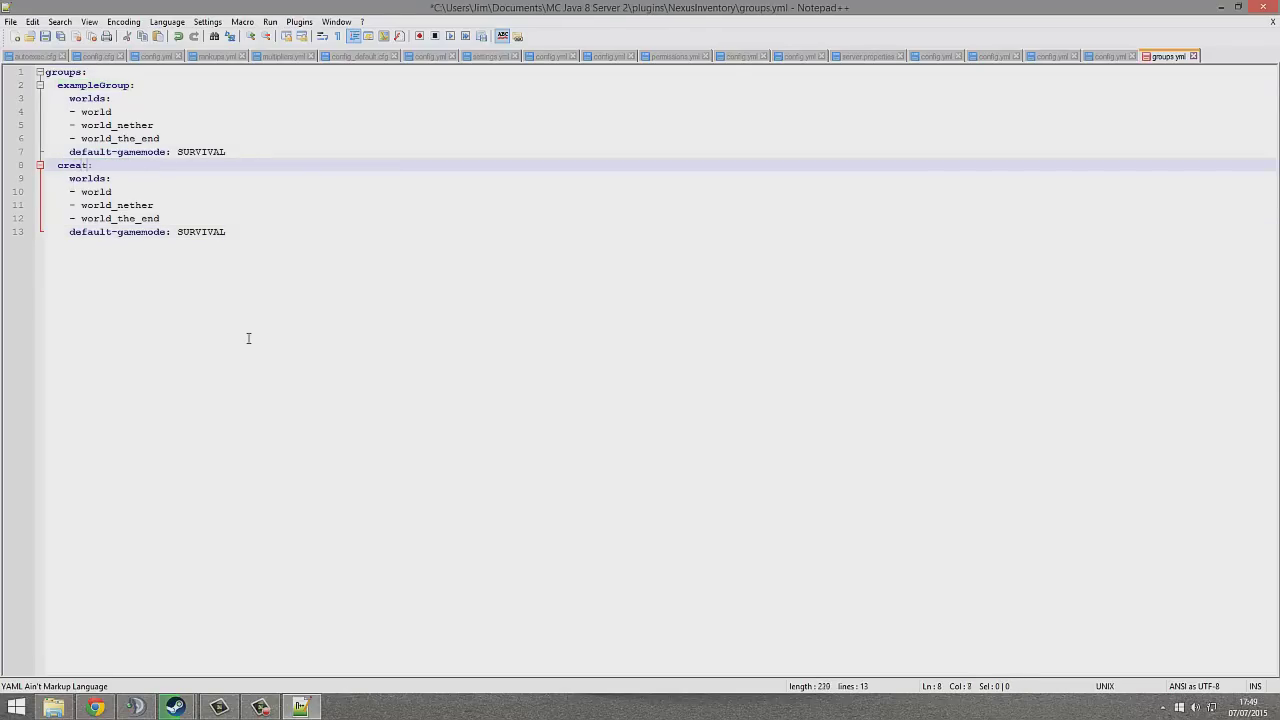
{"action": "type", "text": "group"}
{"action": "key", "text": "ctrl+s"}
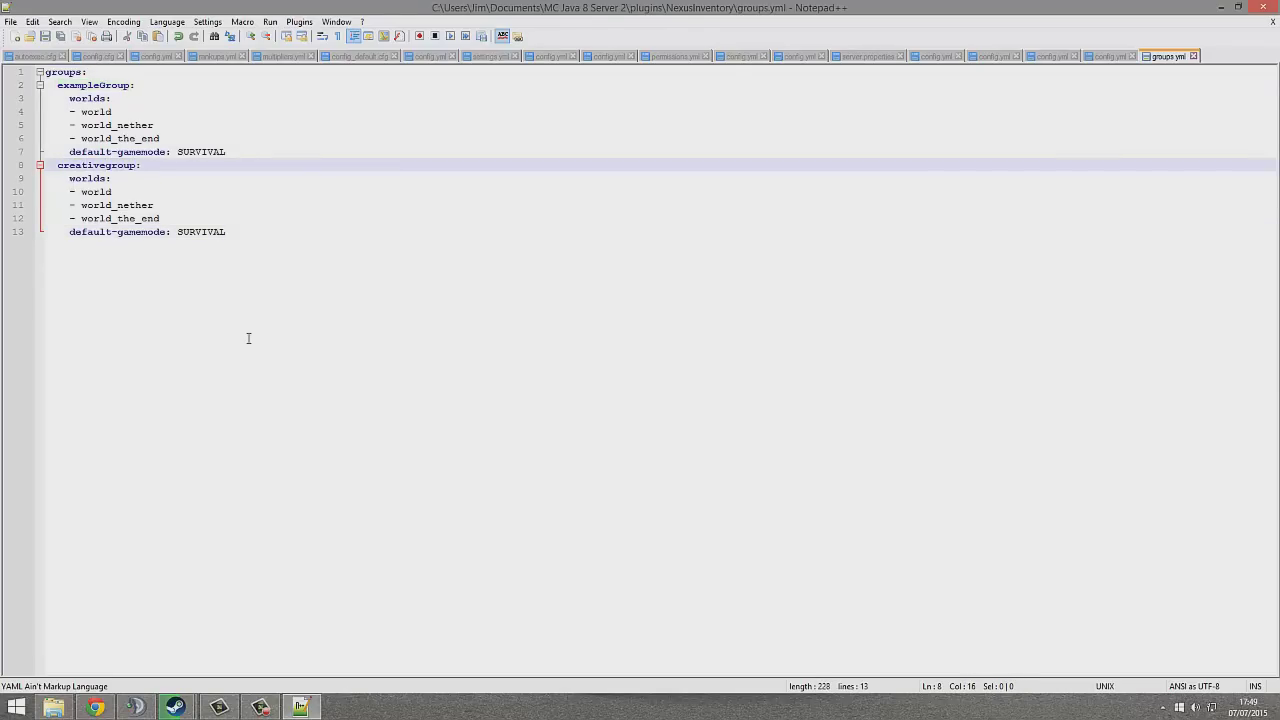
Replace the worlds listed under creativegroup with just creative and vipcreative, and save the file.
{"action": "mouse_move", "coordinate": [173, 219]}
{"action": "left_mouse_down"}
{"action": "mouse_move", "coordinate": [97, 204]}
{"action": "mouse_move", "coordinate": [156, 206]}
{"action": "left_mouse_up"}
{"action": "left_click", "coordinate": [165, 218]}
{"action": "key", "text": "BackSpace"}
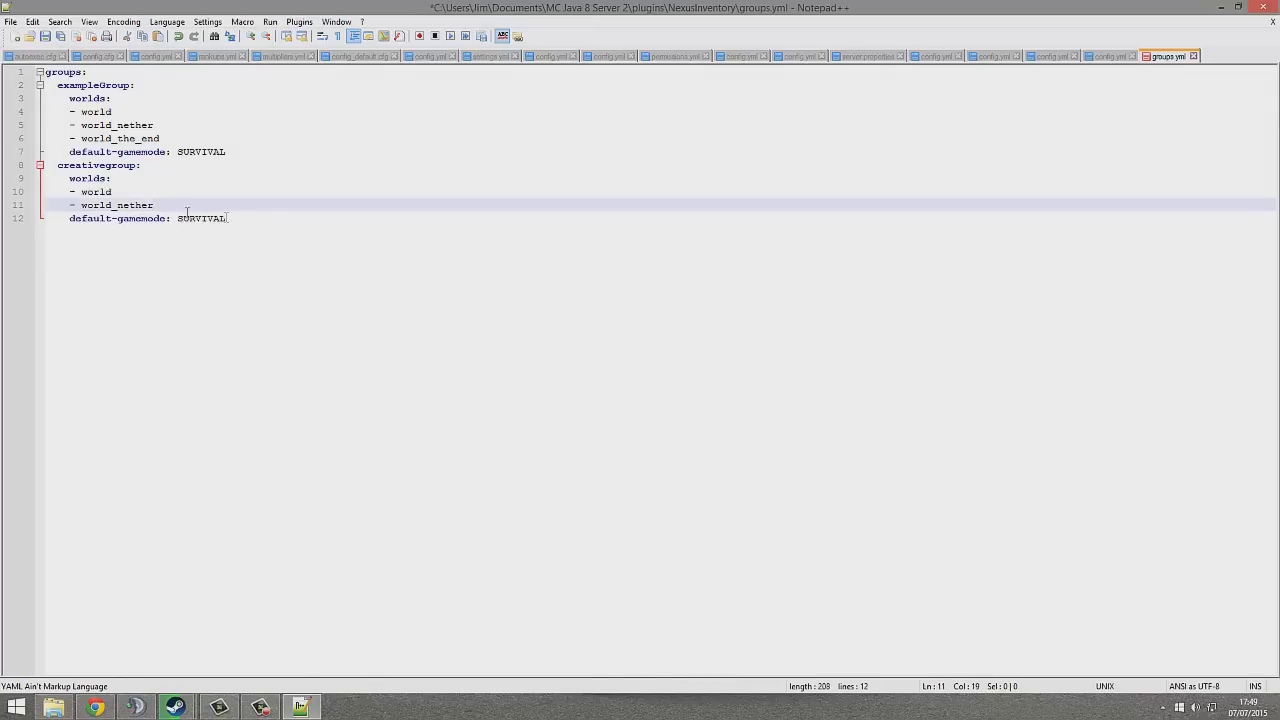
{"action": "double_click", "coordinate": [97, 191]}
{"action": "type", "text": "crea"}
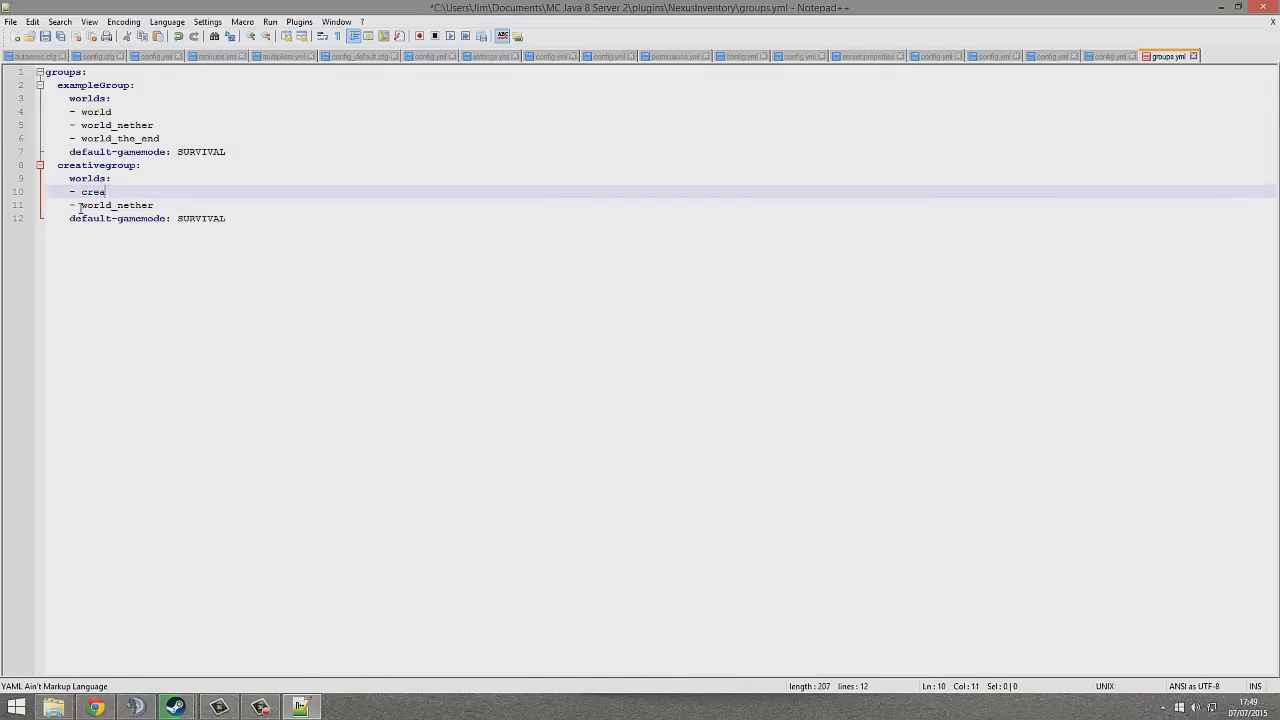
{"action": "type", "text": "tive"}
{"action": "left_click_drag", "start_coordinate": [155, 205], "coordinate": [80, 210]}
{"action": "type", "text": "vip"}
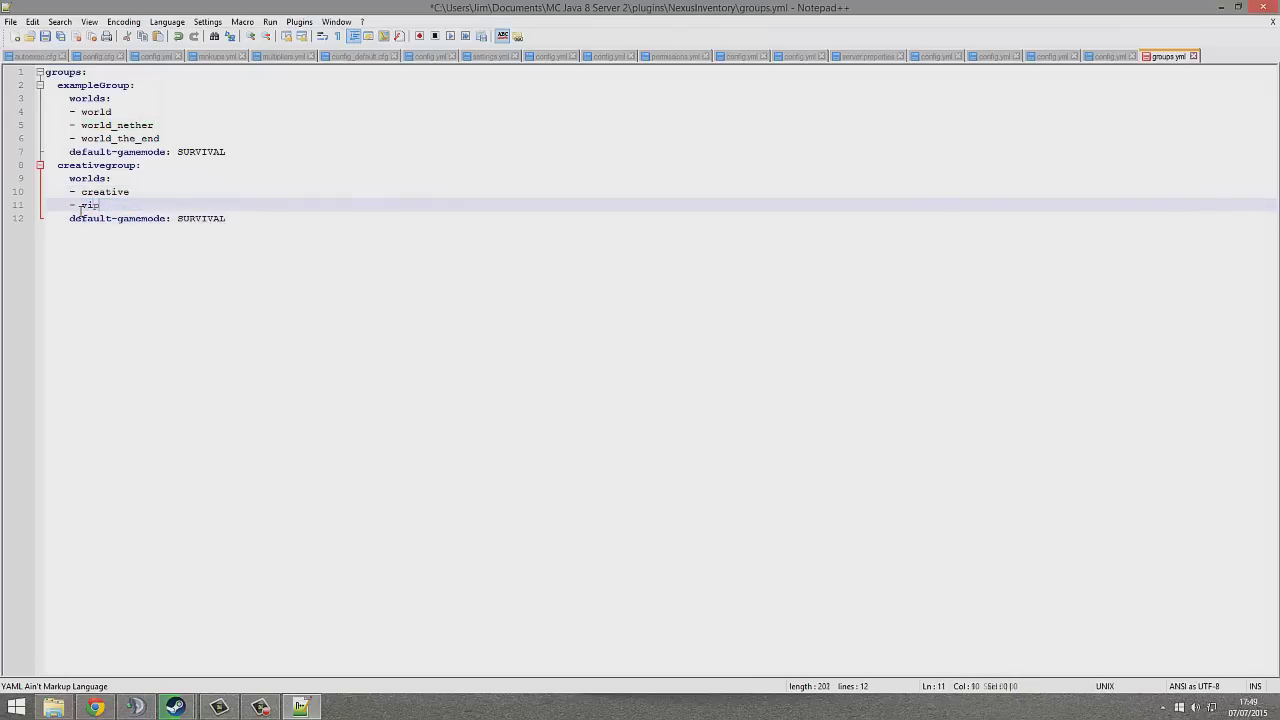
{"action": "type", "text": "creative"}
{"action": "key", "text": "ctrl+s"}
Set creativegroup's default-gamemode to CREATIVE and save groups.yml.
{"action": "left_click_drag", "start_coordinate": [226, 218], "coordinate": [178, 221]}
{"action": "type", "text": "CREAT"}
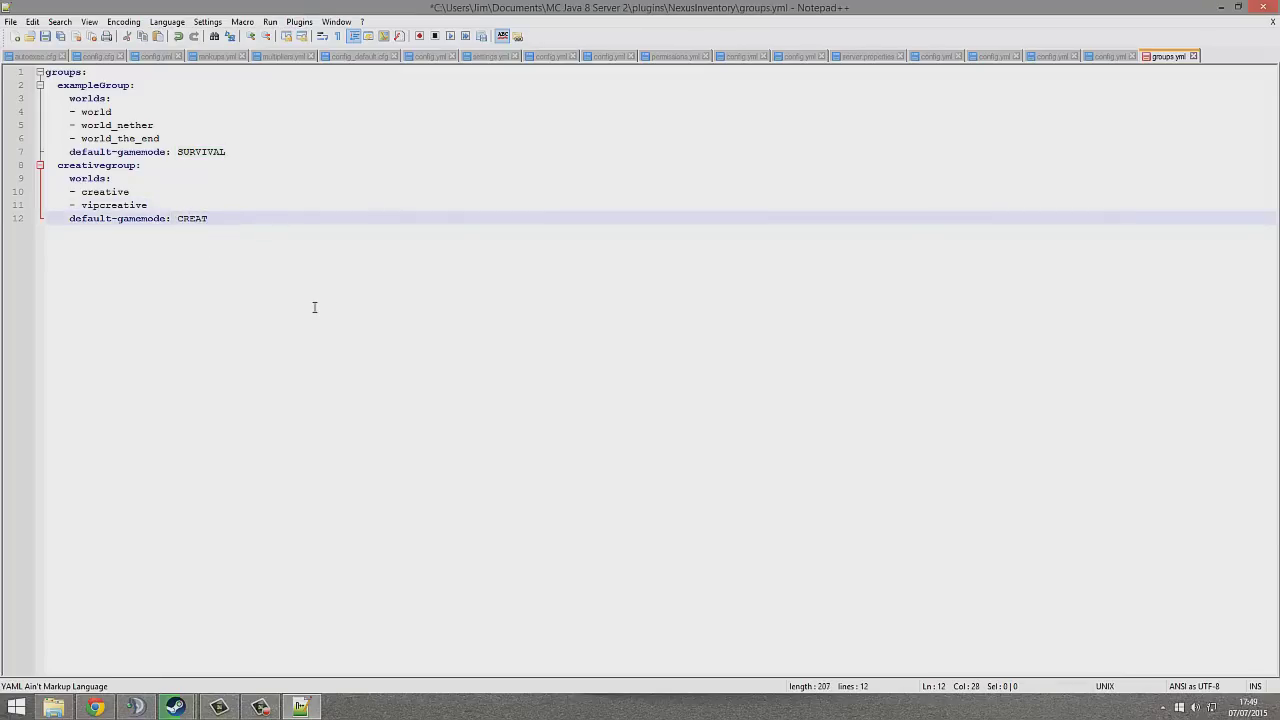
{"action": "type", "text": "IVE"}
{"action": "key", "text": "ctrl+s"}
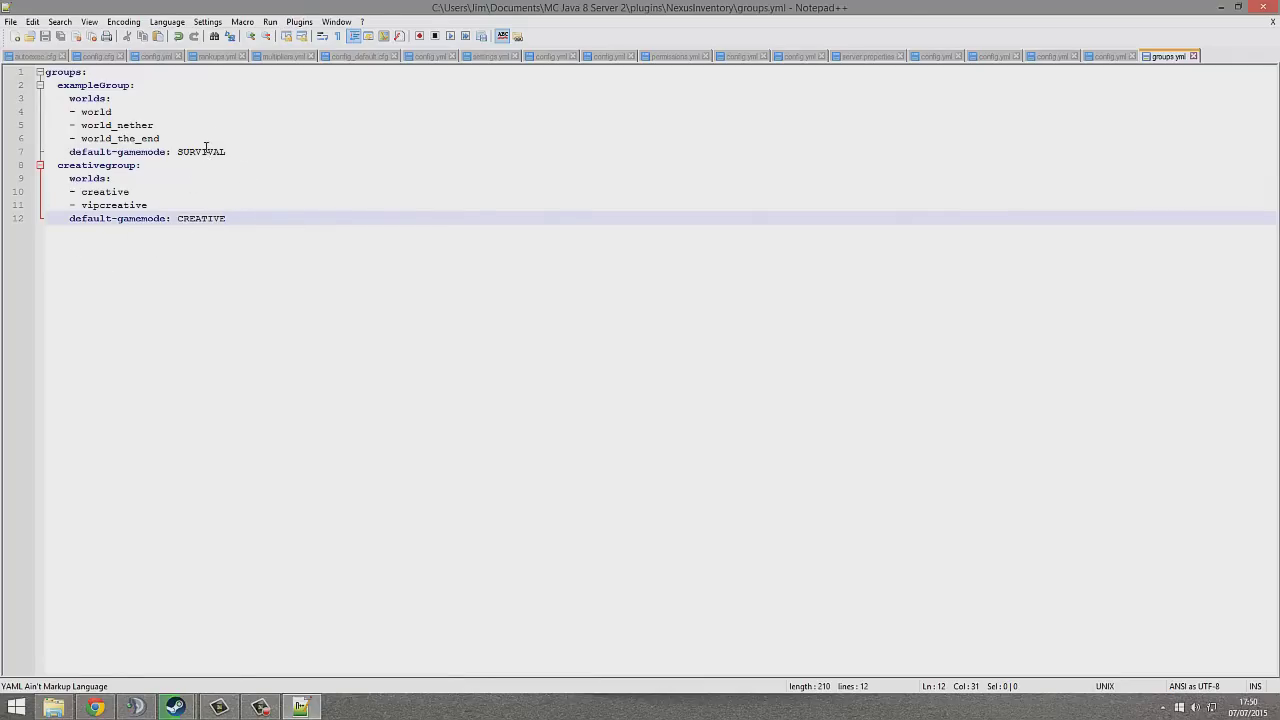
Review the exampleGroup entries once more and close Notepad++.
{"action": "left_click_drag", "start_coordinate": [206, 149], "coordinate": [119, 123]}
{"action": "left_click", "coordinate": [133, 118]}
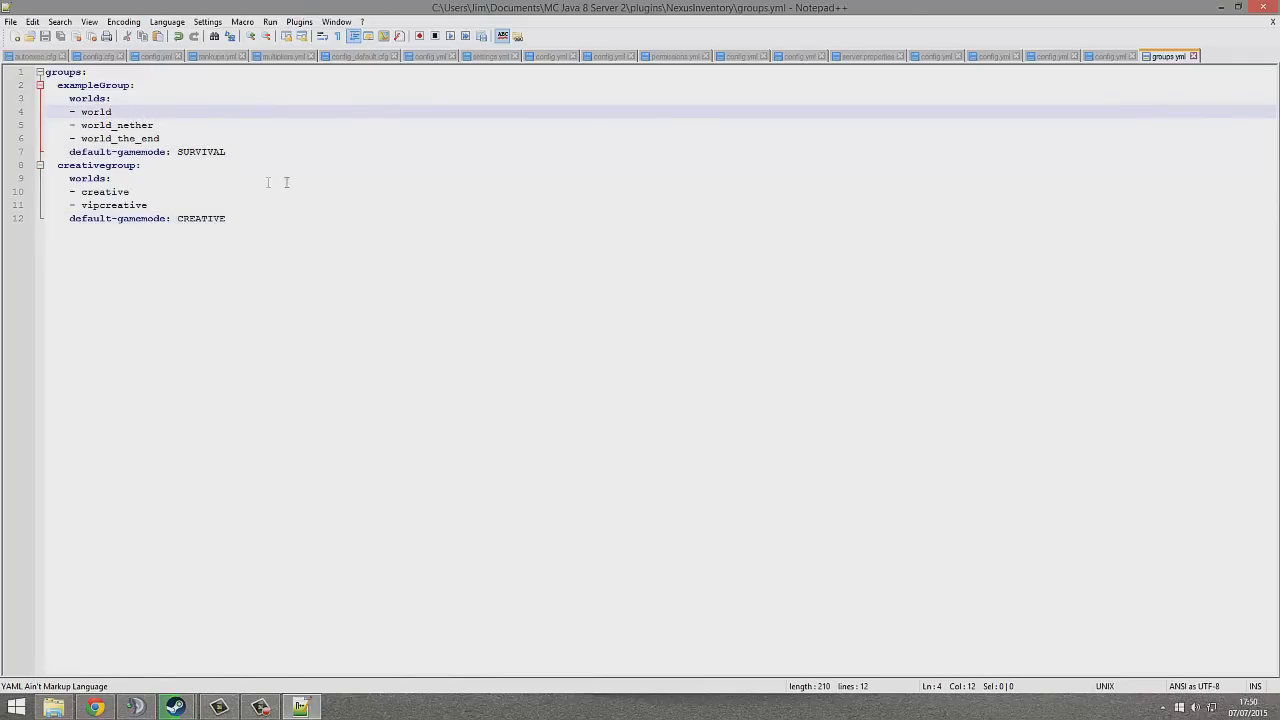
{"action": "left_click", "coordinate": [1262, 8]}
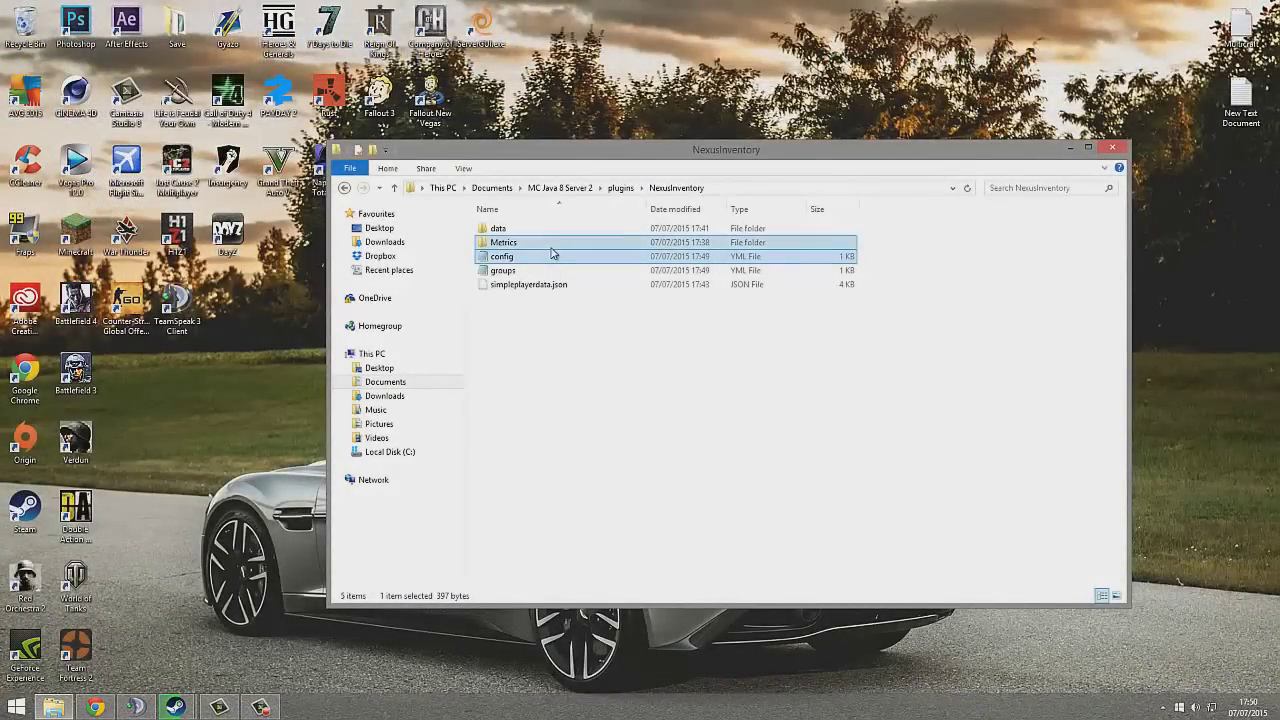
Open the config file from the NexusInventory plugin's Metrics folder in Notepad++.
{"action": "double_click", "coordinate": [540, 247]}
{"action": "right_click", "coordinate": [540, 233]}
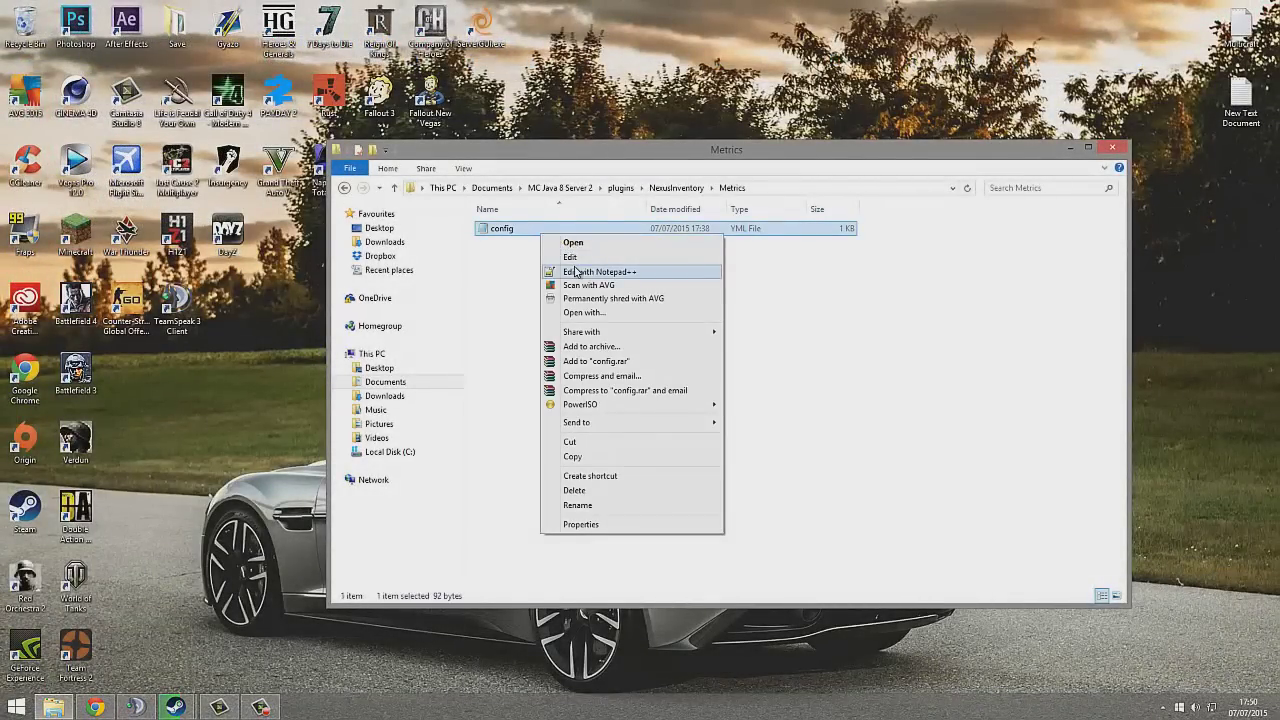
{"action": "left_click", "coordinate": [577, 271]}
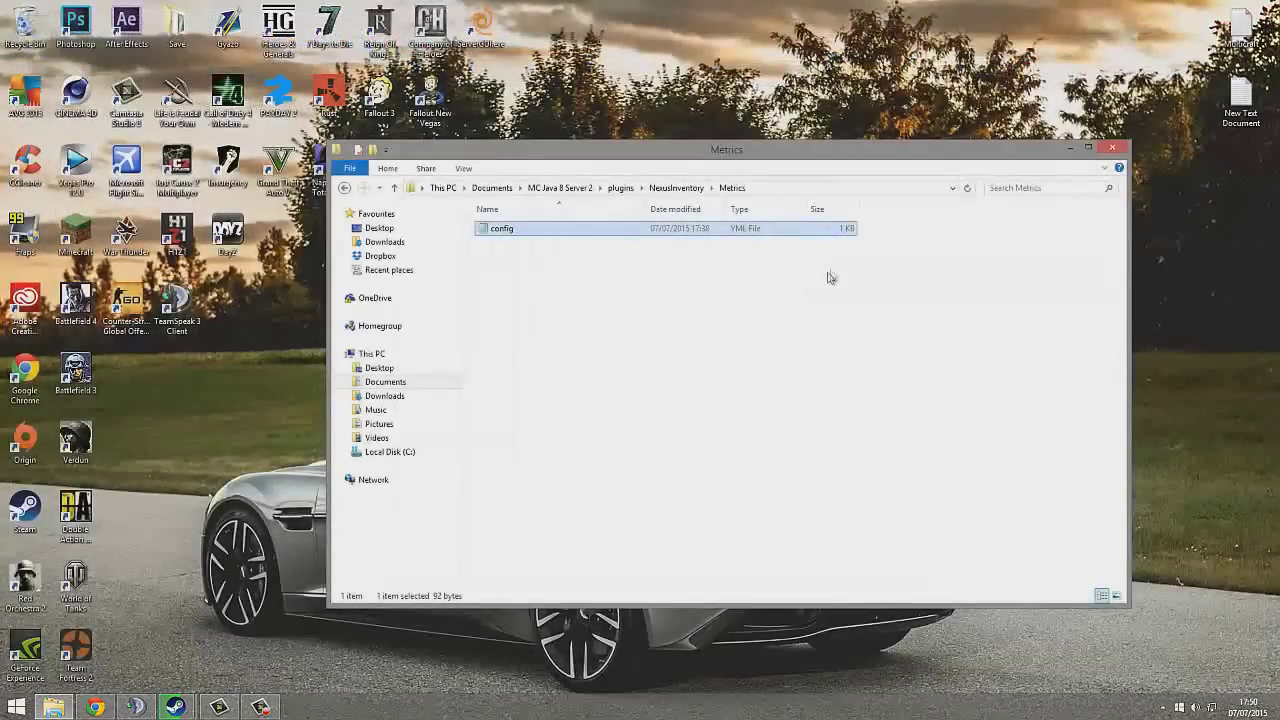
Look through the plugin's data\simpleplayerdata folder and go back up to the plugins folder.
{"action": "key", "text": "BackSpace"}
{"action": "double_click", "coordinate": [529, 228]}
{"action": "double_click", "coordinate": [529, 250]}
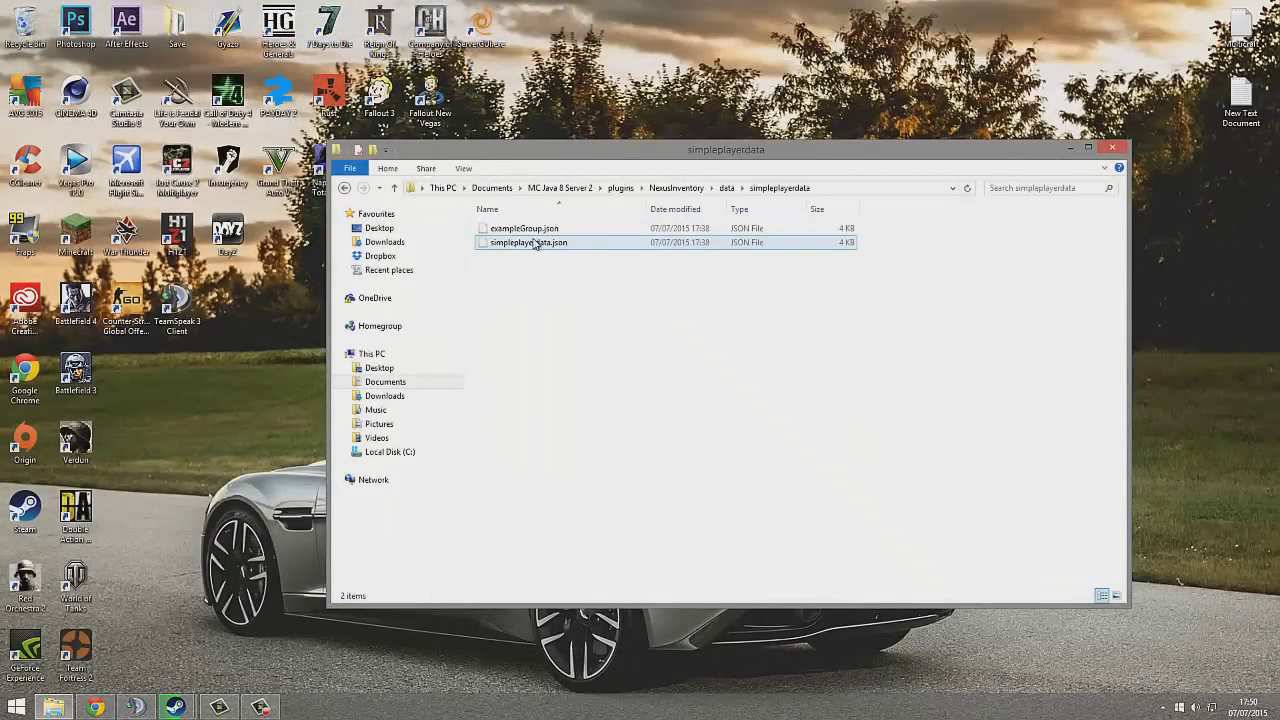
{"action": "key", "text": "BackSpace"}
{"action": "key", "text": "BackSpace"}
{"action": "key", "text": "BackSpace"}
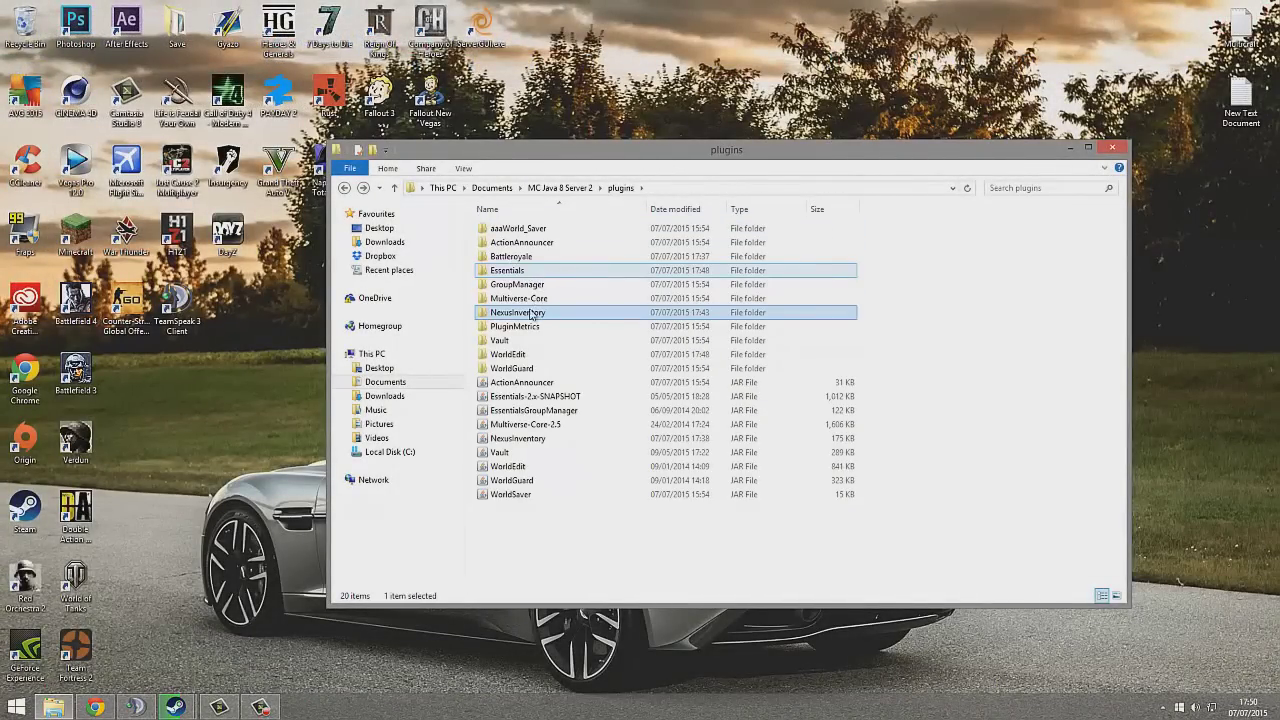
Reopen the NexusInventory folder and select its config file.
{"action": "double_click", "coordinate": [528, 314]}
{"action": "left_click", "coordinate": [527, 259]}
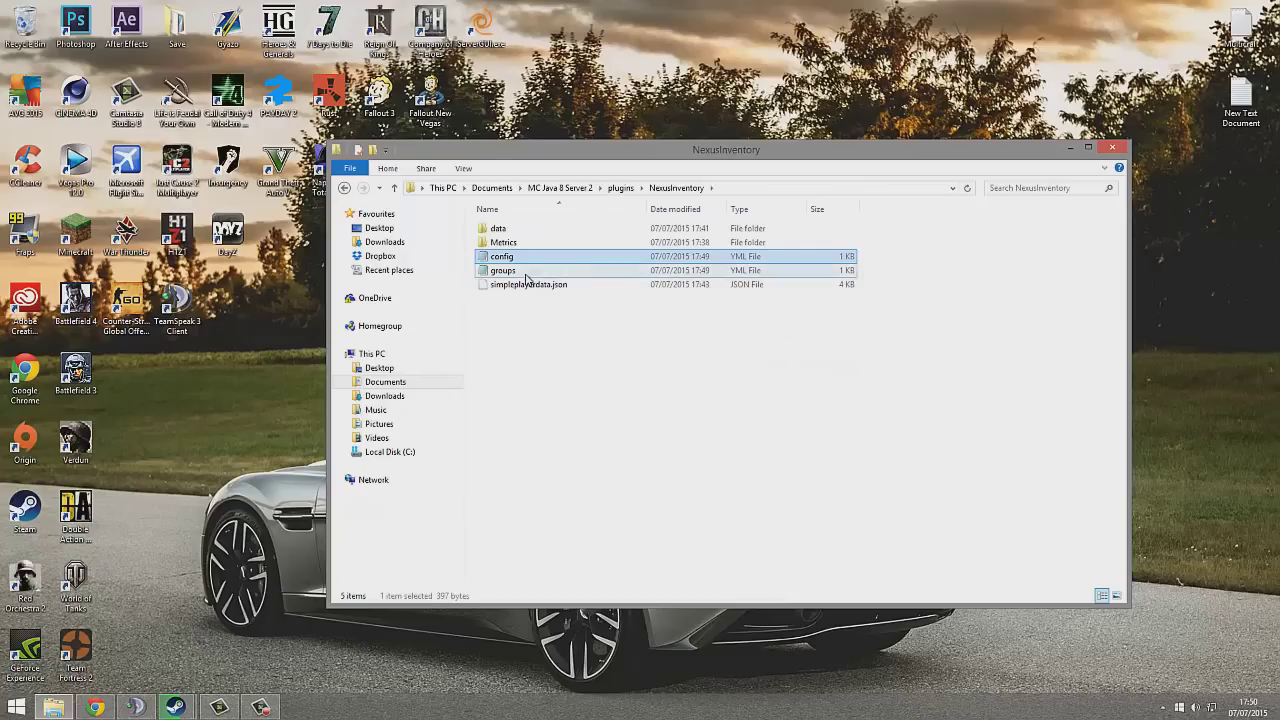
{"action": "left_click", "coordinate": [524, 259]}
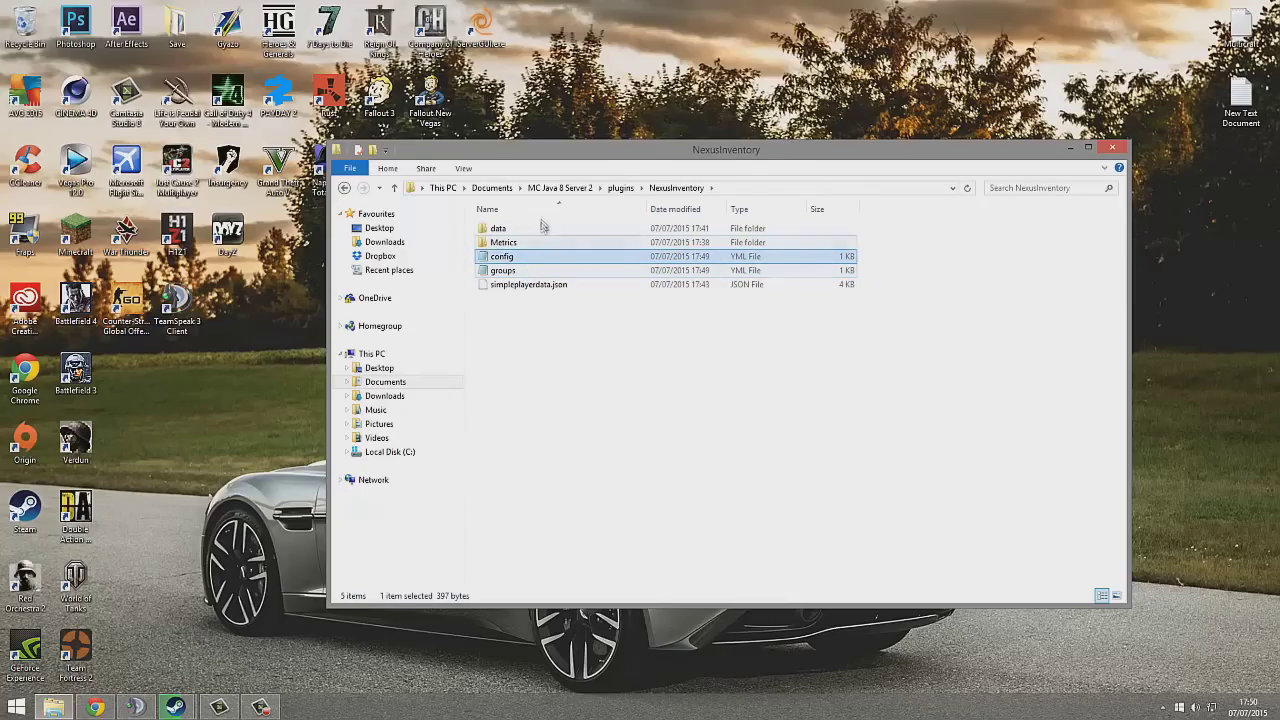
Return to the plugins folder through MC Java 8 Server 2 and close File Explorer.
{"action": "left_click", "coordinate": [560, 187]}
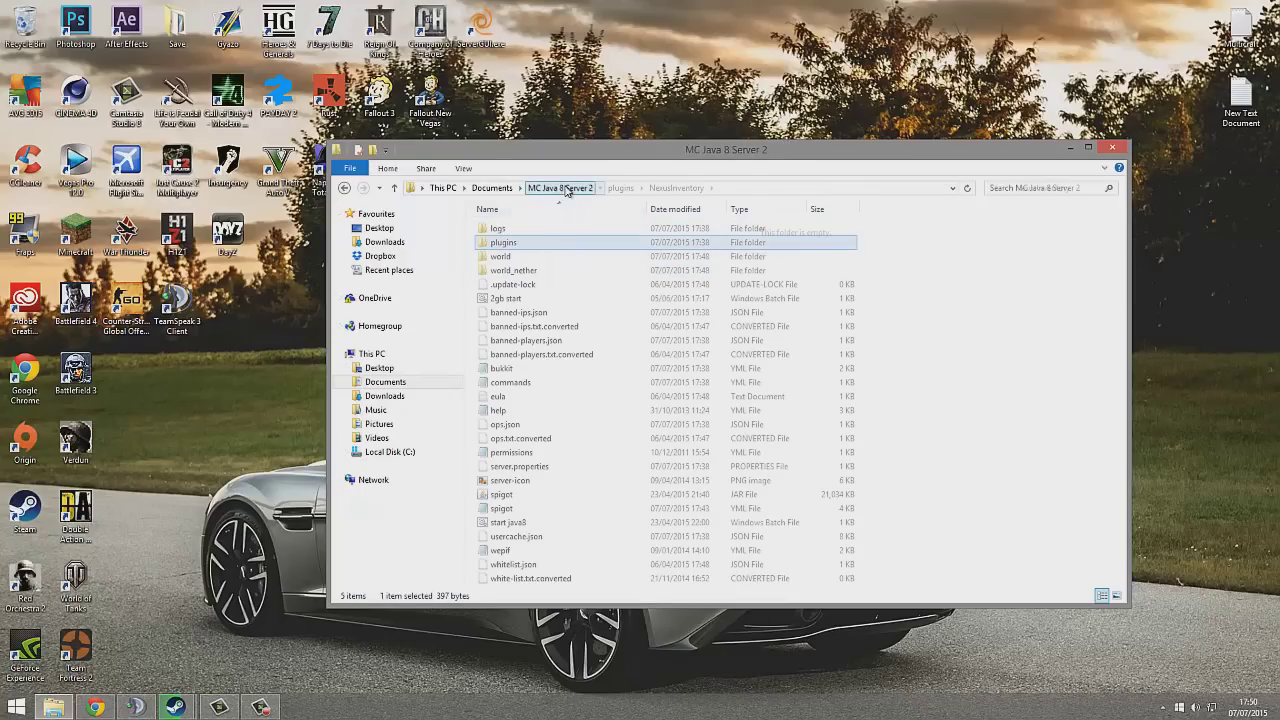
{"action": "double_click", "coordinate": [519, 251]}
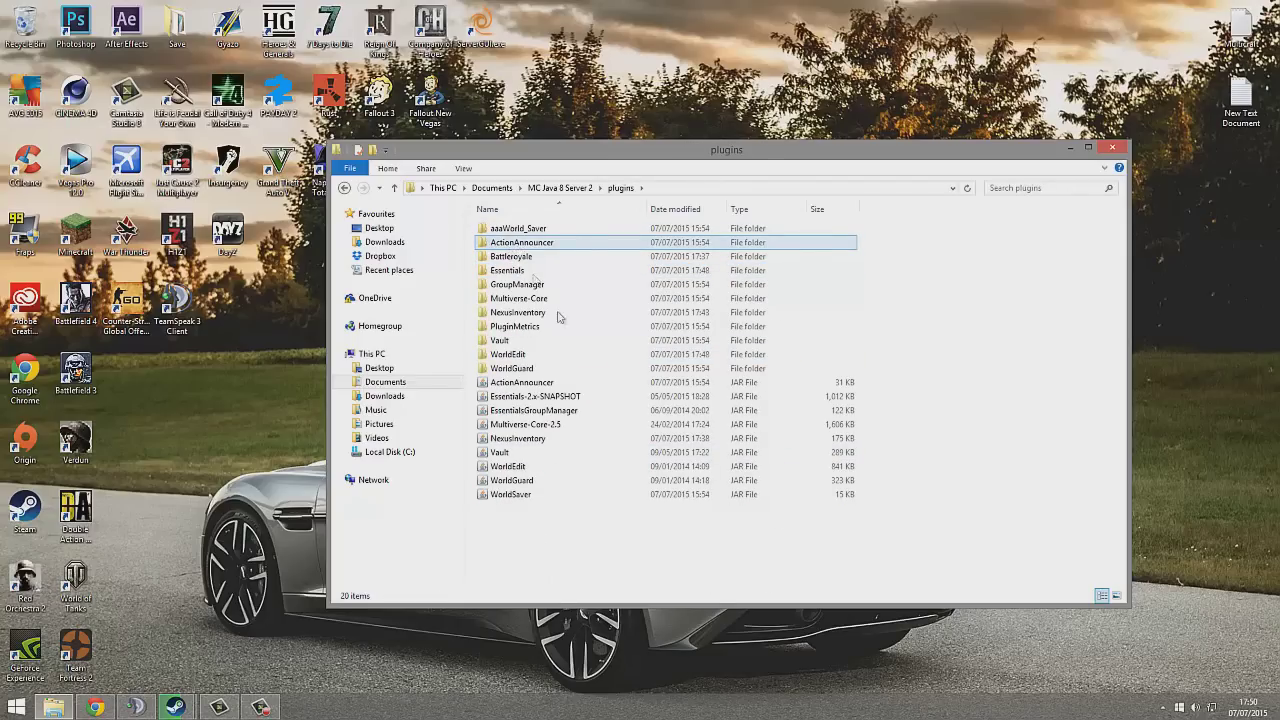
{"action": "left_click_drag", "start_coordinate": [1002, 568], "coordinate": [190, 90]}
{"action": "left_click", "coordinate": [874, 532]}
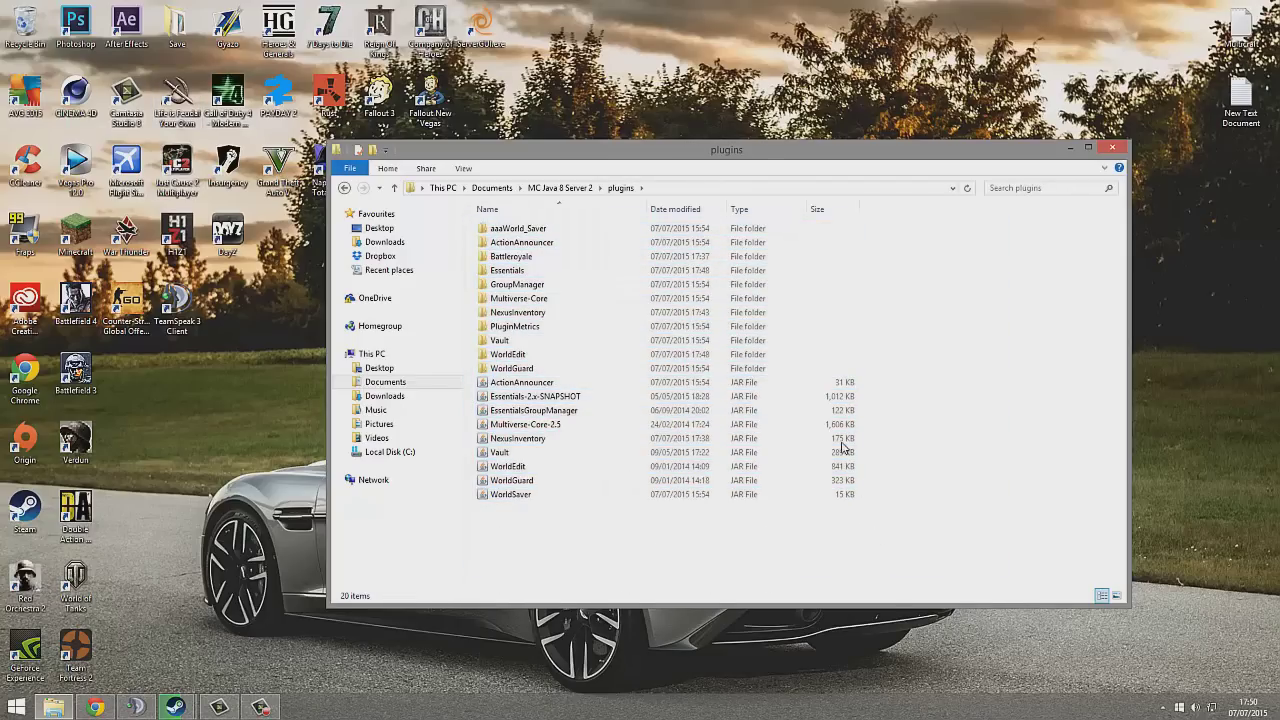
{"action": "left_click", "coordinate": [1111, 147]}
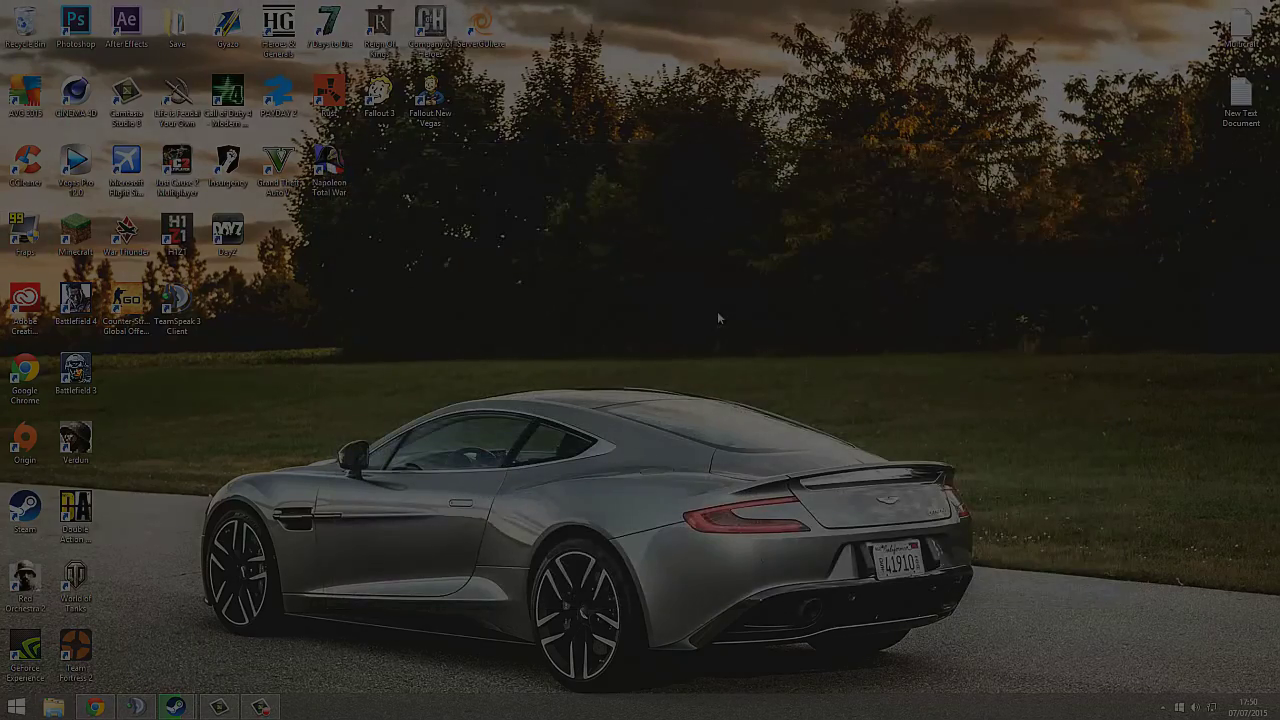